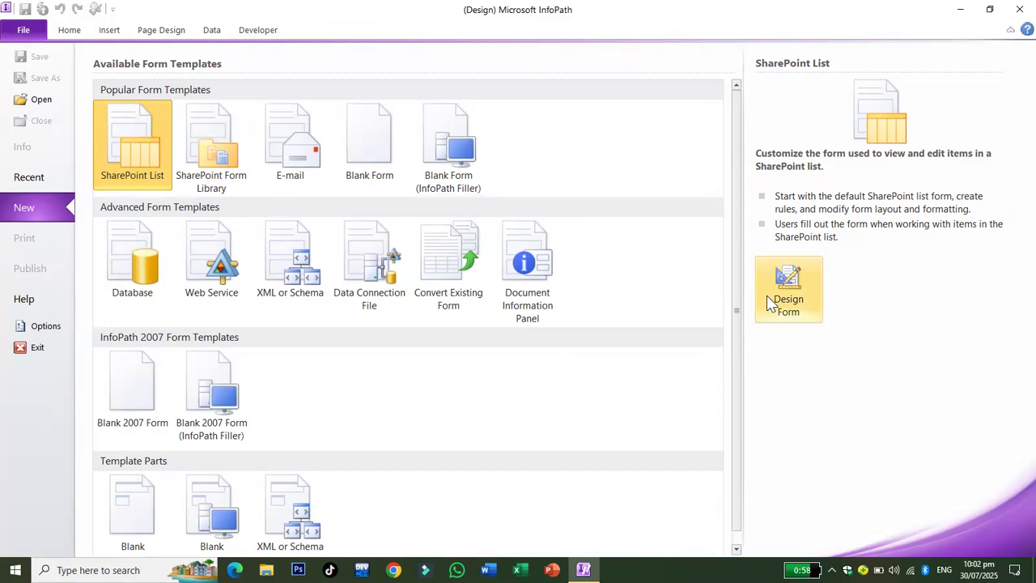
Abandon the SharePoint List template and start designing from the Blank Form template instead.
left_click(817, 299)
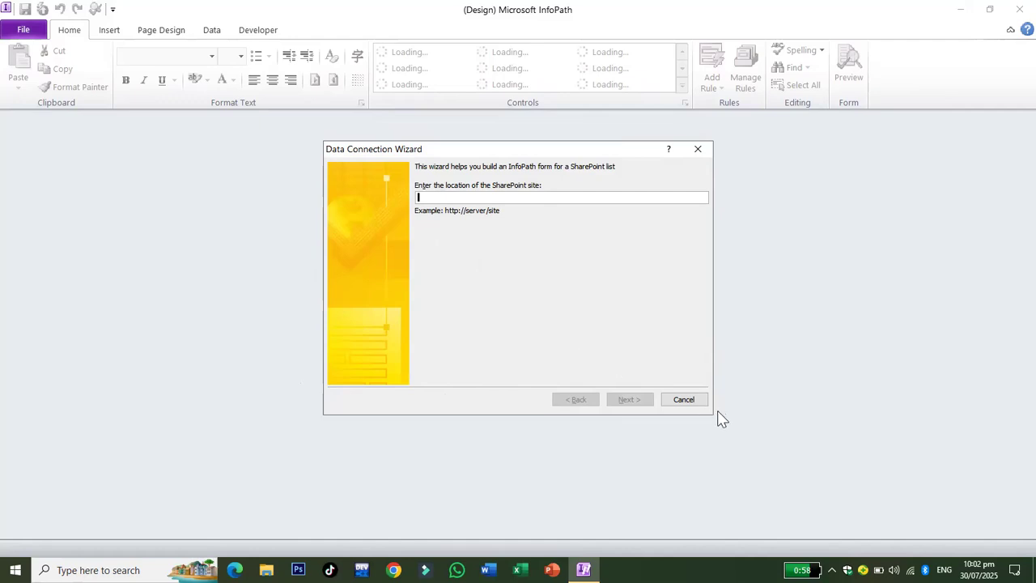
left_click(683, 400)
left_click(23, 30)
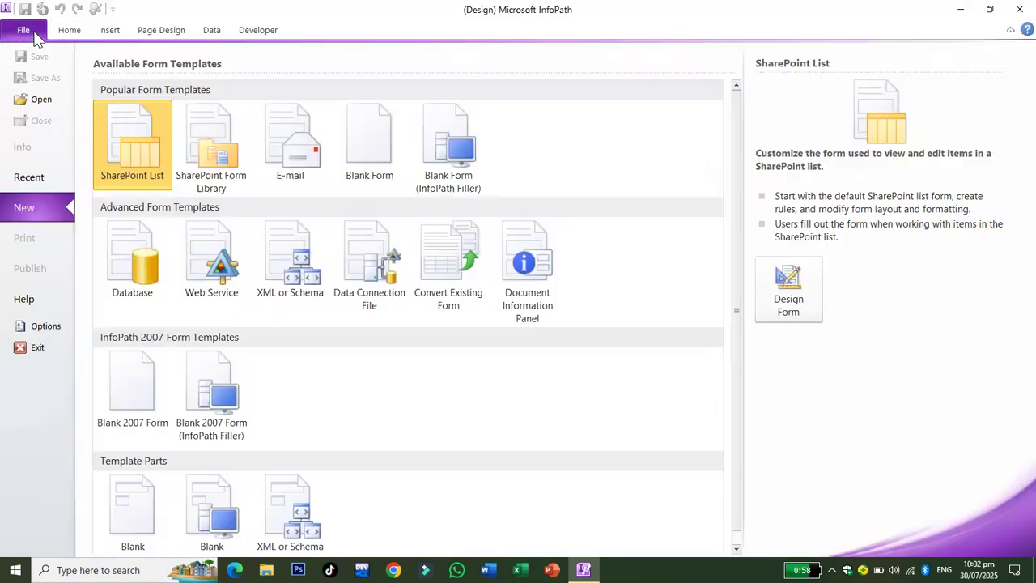
left_click(377, 171)
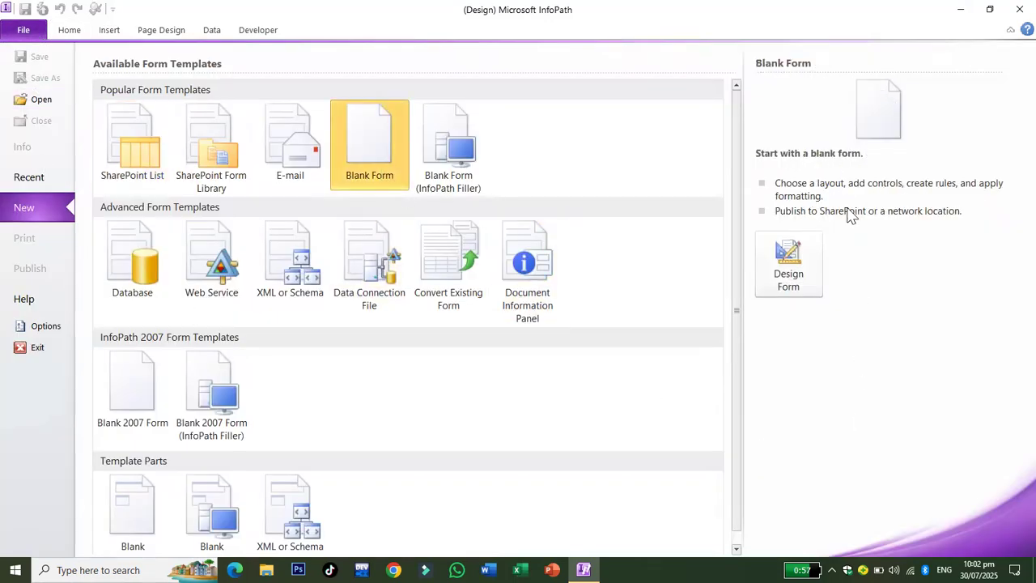
left_click(812, 285)
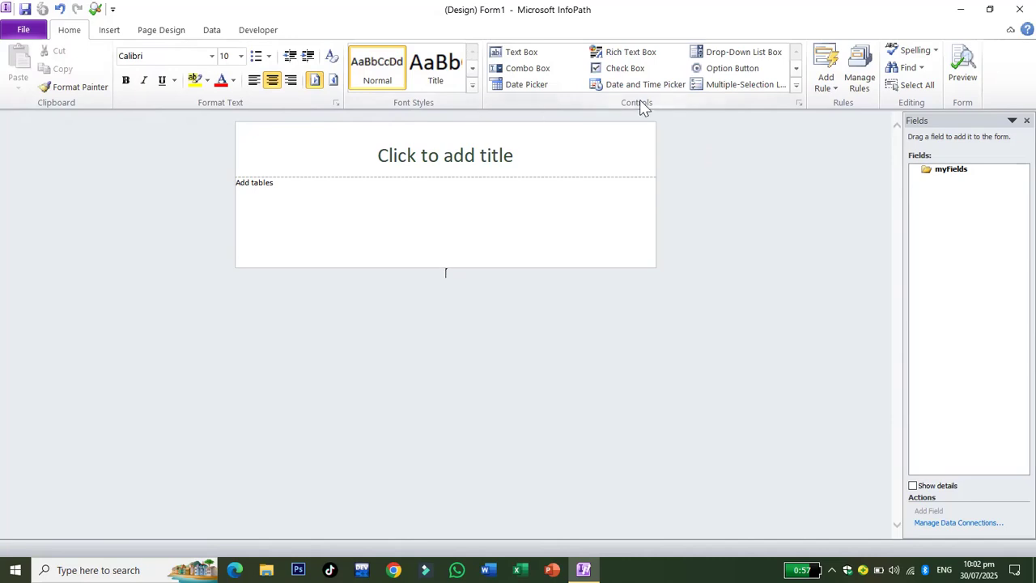
Enter 'Happy Scoop Inform' as the form title.
left_click(536, 161)
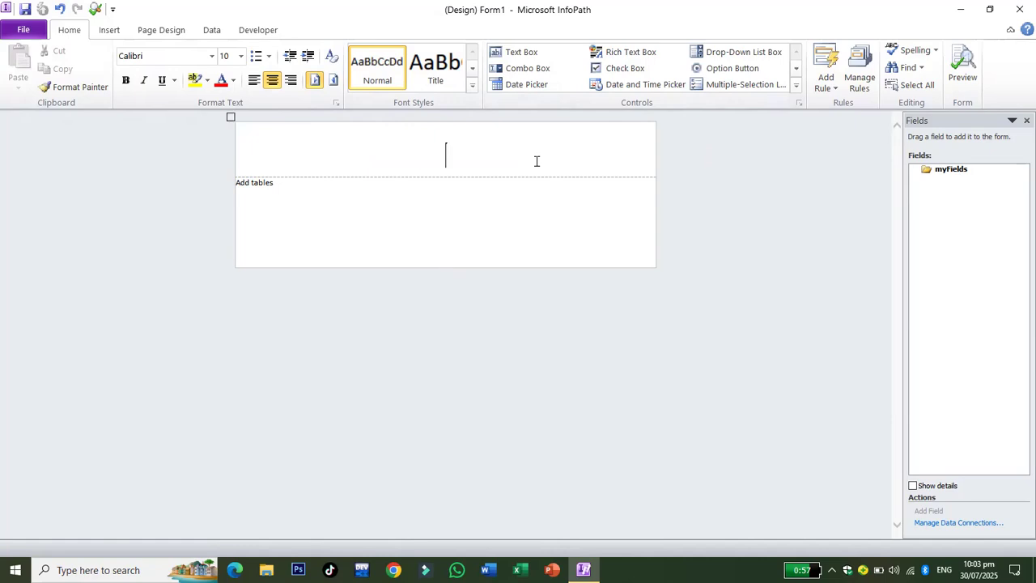
left_click(536, 161)
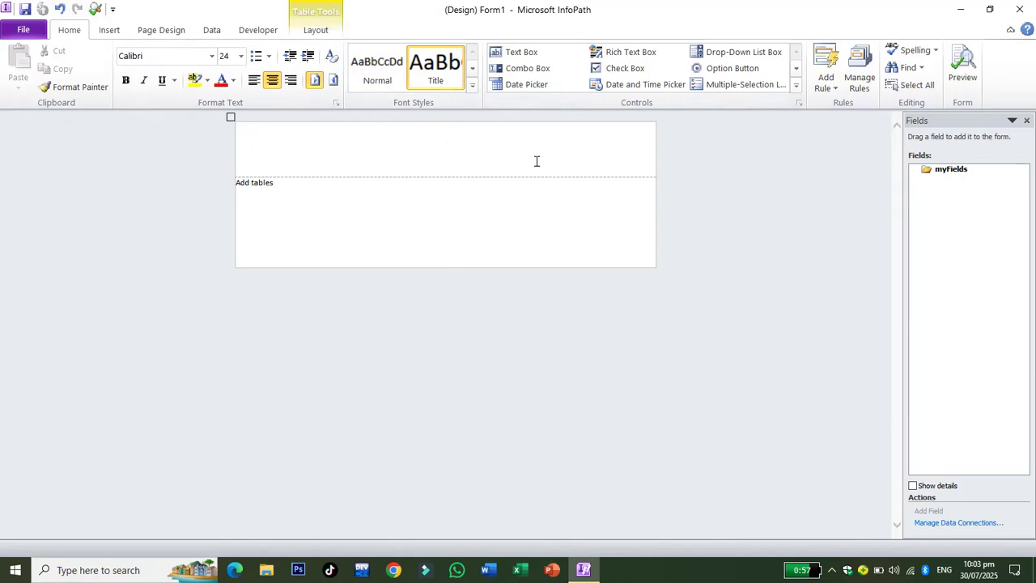
type("Scoop")
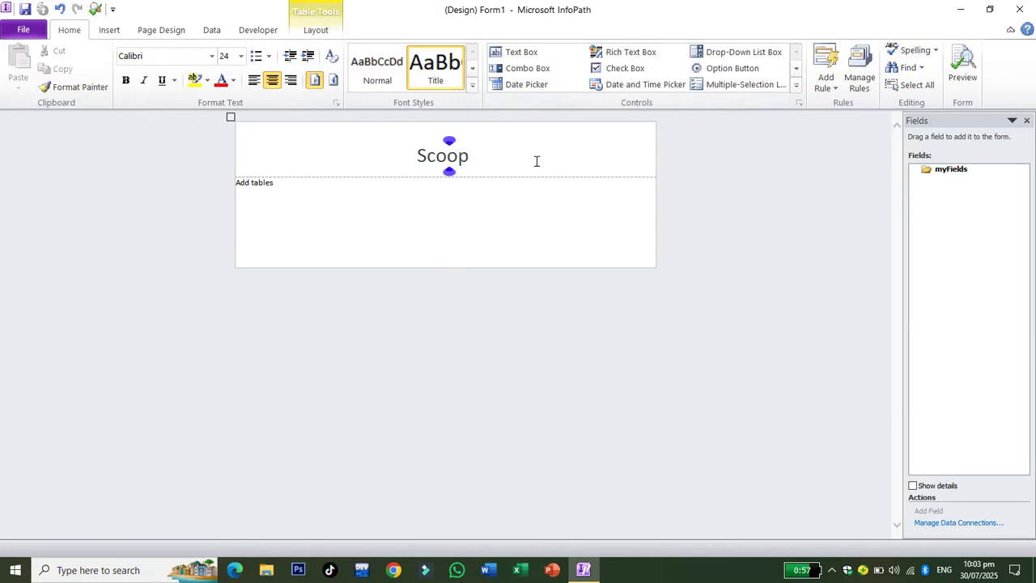
key("BackSpace")
key("BackSpace")
key("BackSpace")
key("BackSpace")
key("BackSpace")
type("H")
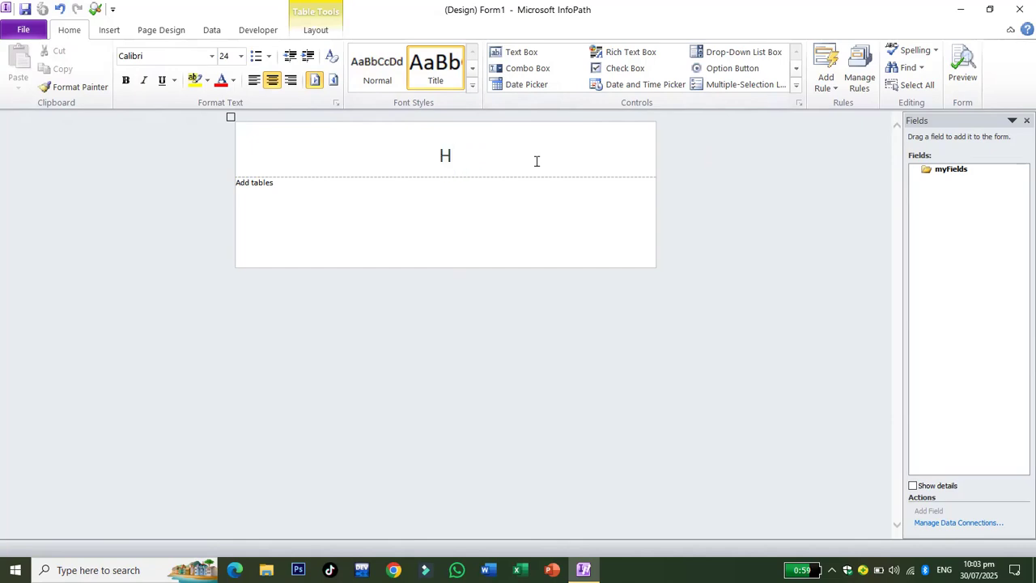
type("appy Sc")
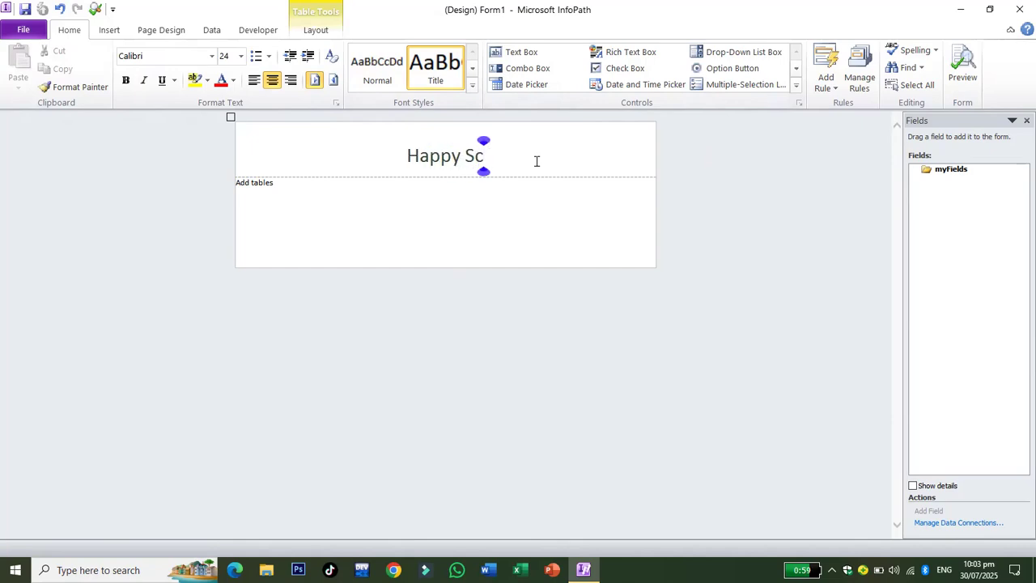
type("oop Inform")
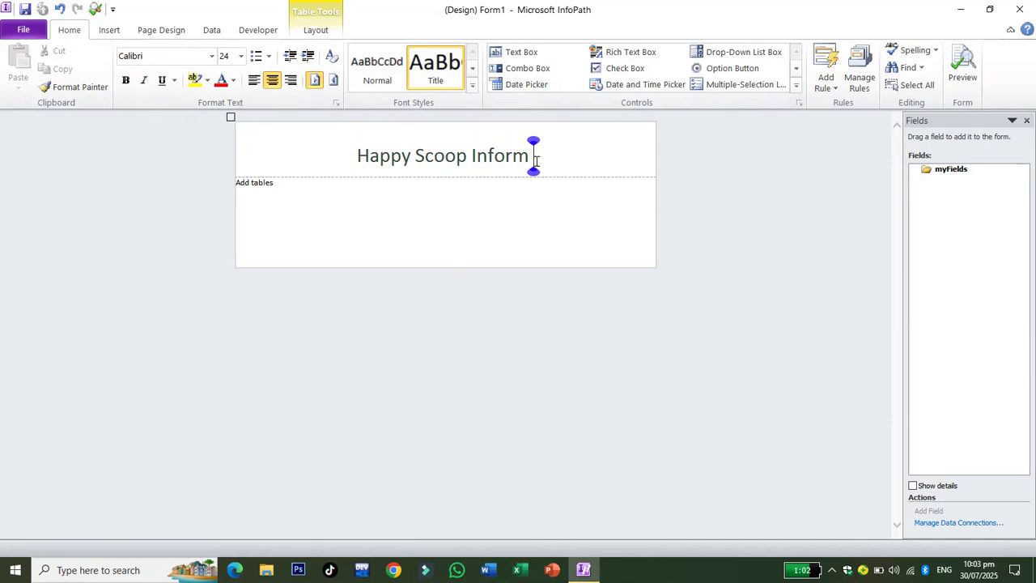
left_click(300, 191)
Insert a 2-column, 7-row custom table below the title.
left_click(113, 32)
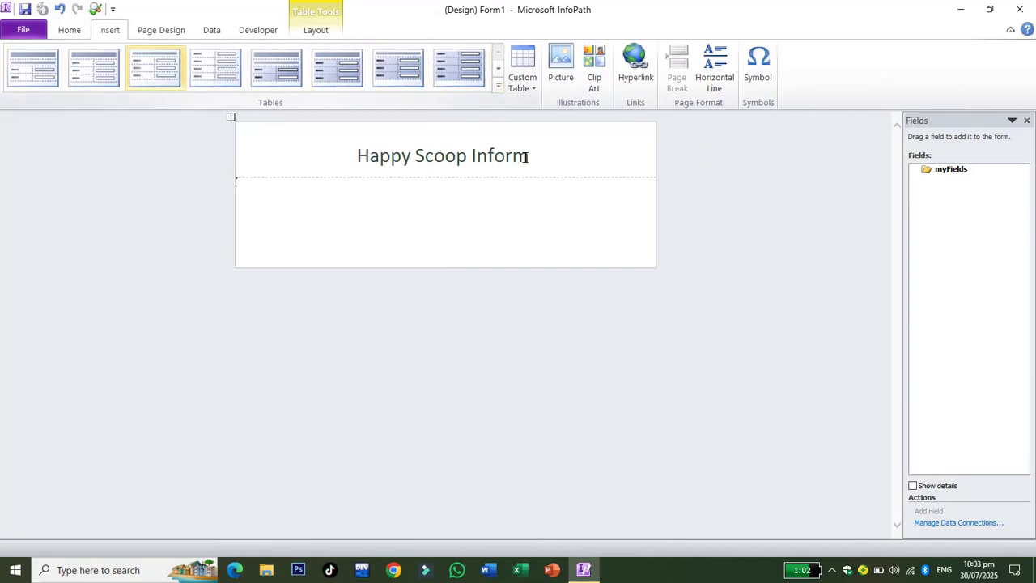
left_click(534, 89)
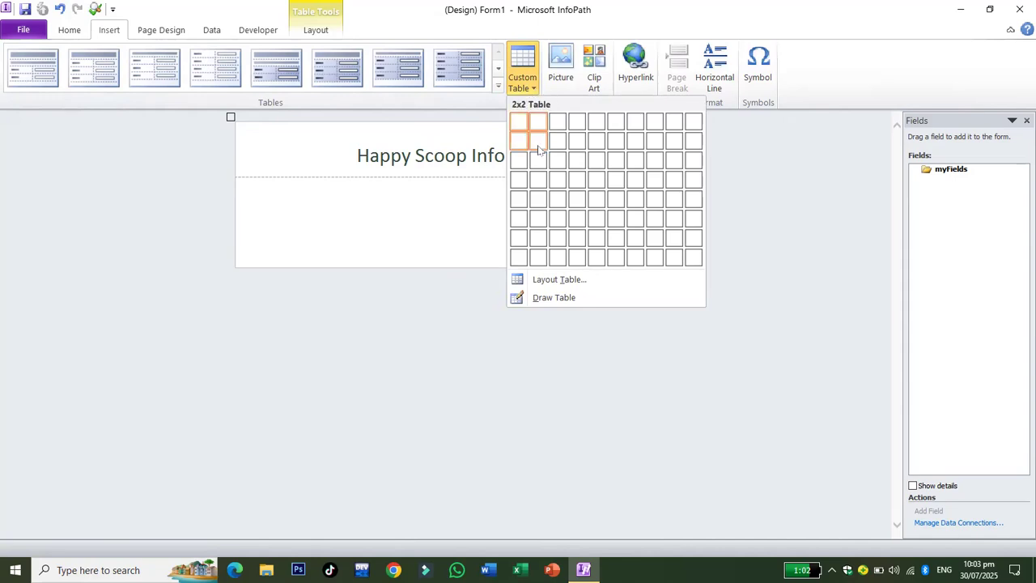
left_click(538, 239)
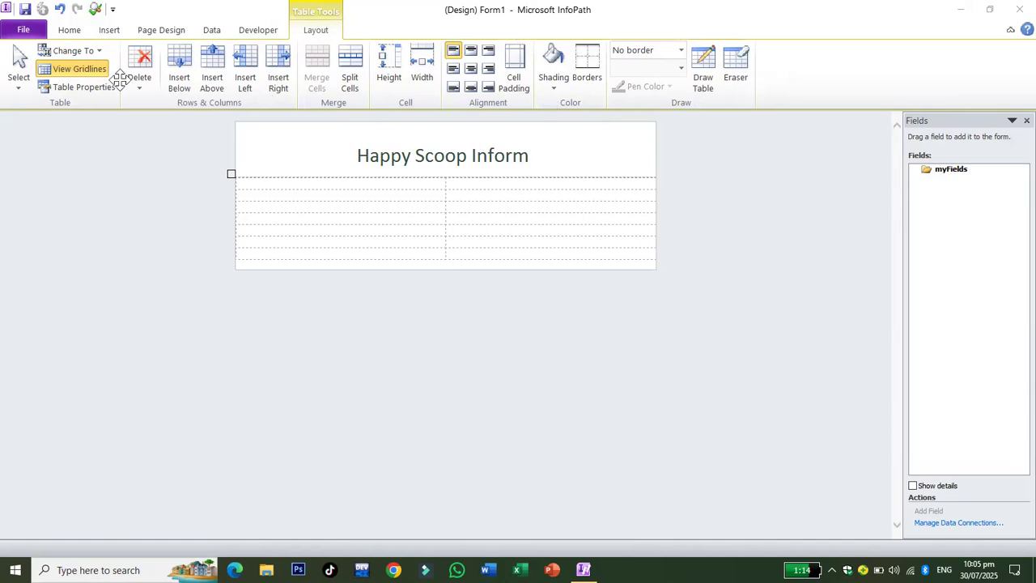
Drag the form area's corner and then the table's corner to make both wider and taller.
left_click(535, 225)
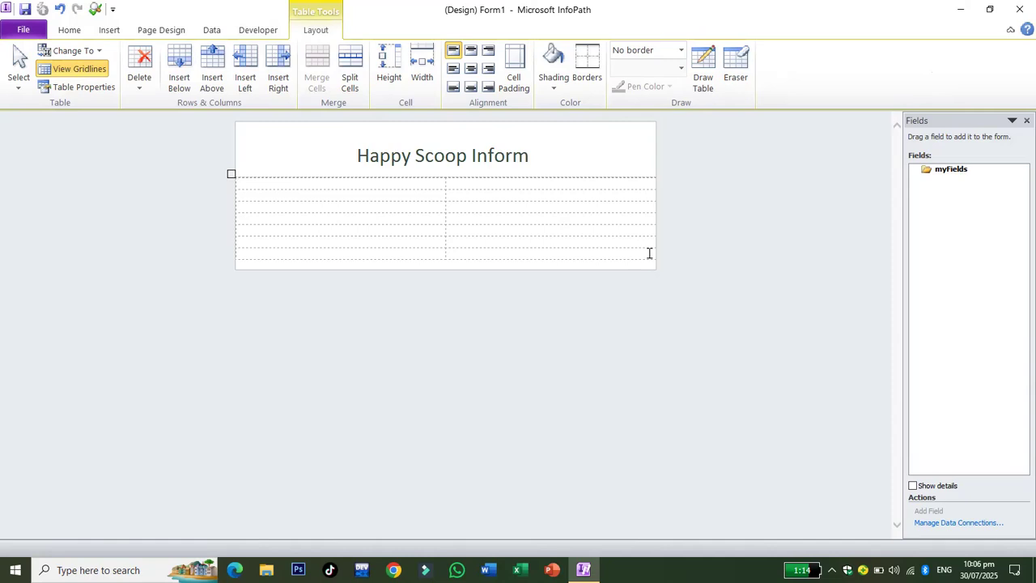
left_click(266, 196)
left_click_drag(654, 265, 684, 360)
left_click(610, 258)
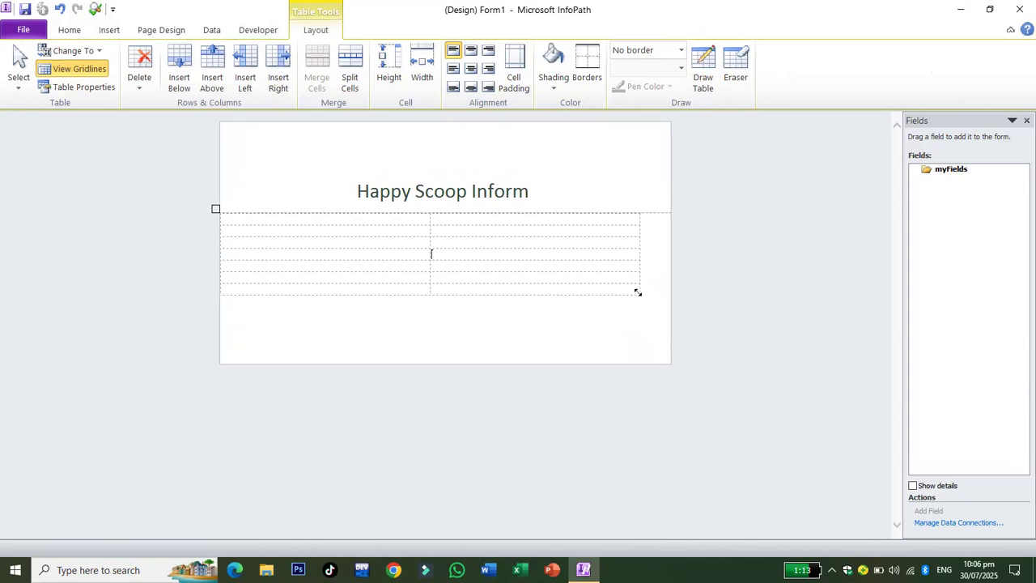
left_click_drag(639, 294, 671, 359)
left_click(317, 221)
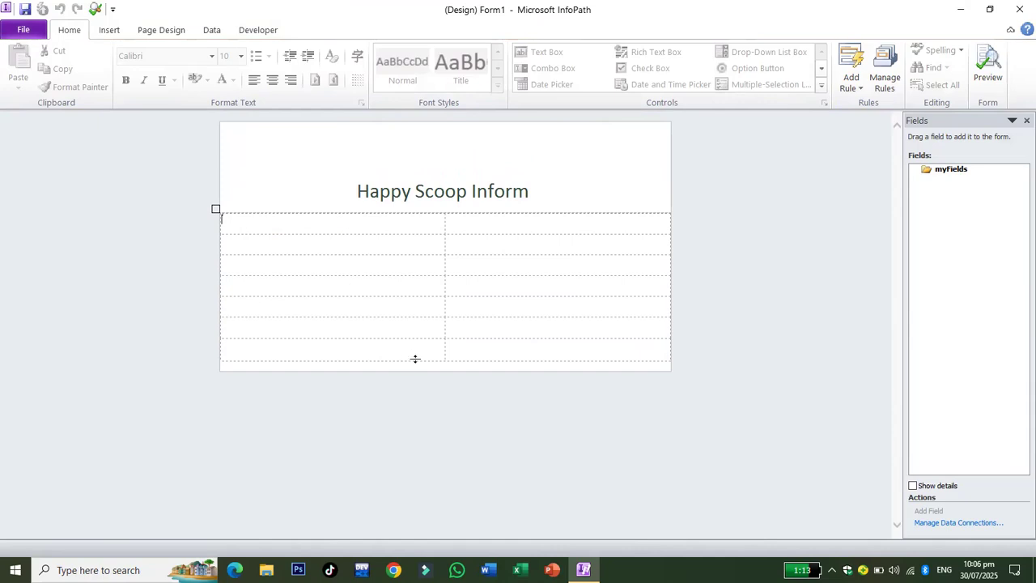
Type the labels Name, uantity and Falovor into the first three left cells.
type("Name")
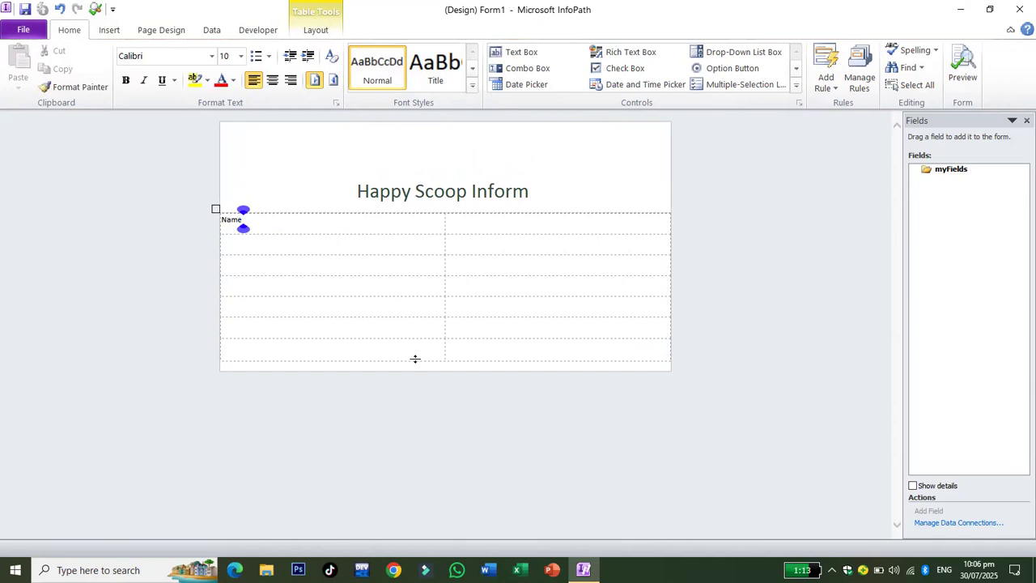
left_click(269, 248)
type("uantit")
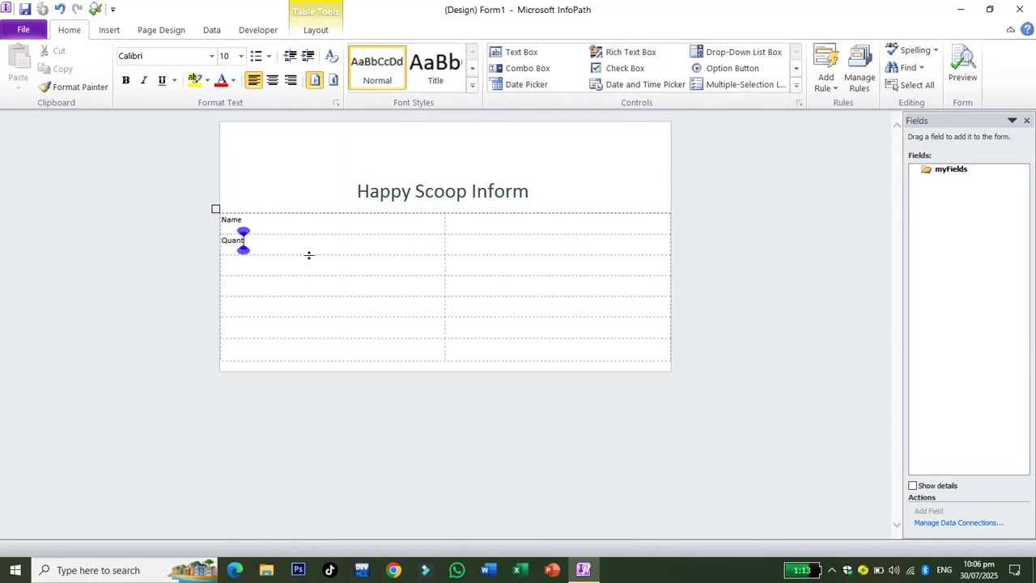
type("y")
left_click(299, 263)
type("Fal")
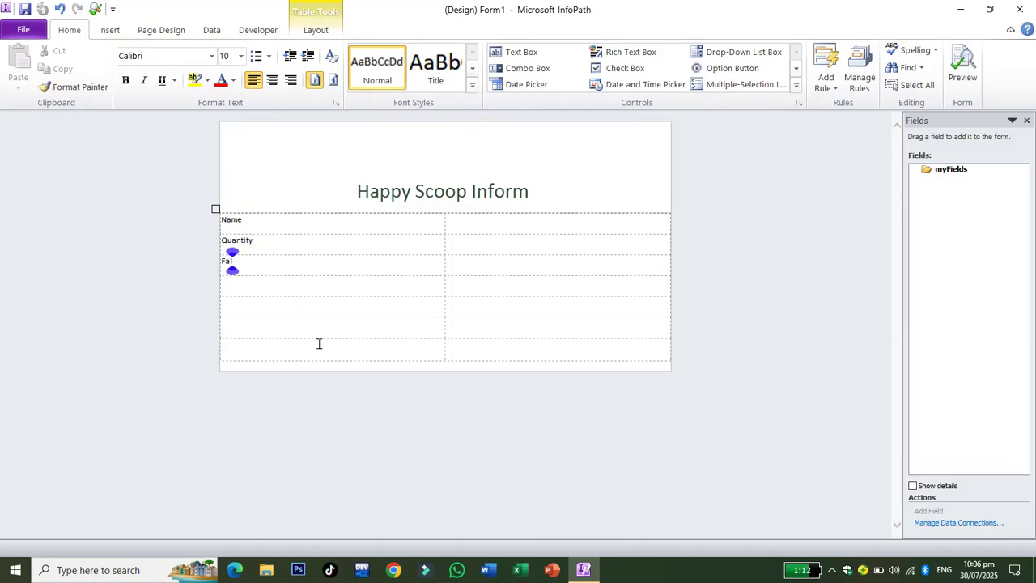
type("ovor")
left_click(279, 287)
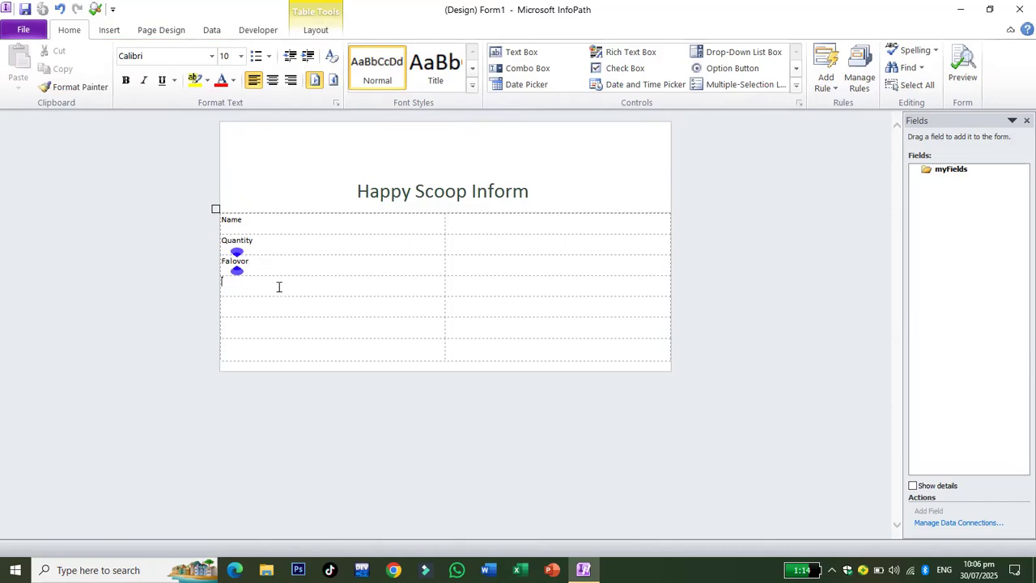
Correct Falovor to Flavor and complete the label as 'Quantity (No. of Scoop)'.
right_click(231, 259)
key("Escape")
right_click(230, 264)
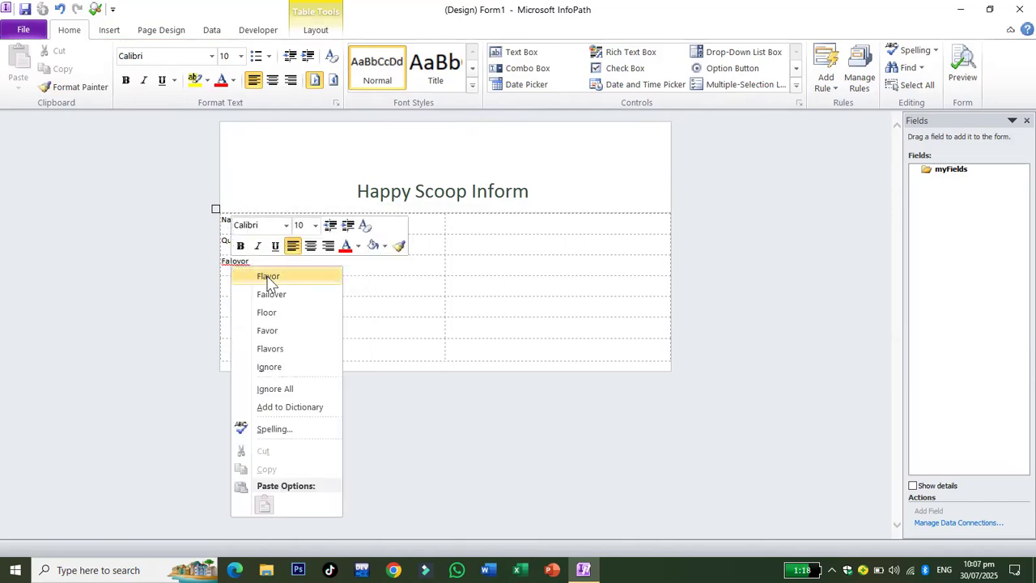
left_click(267, 276)
left_click(280, 293)
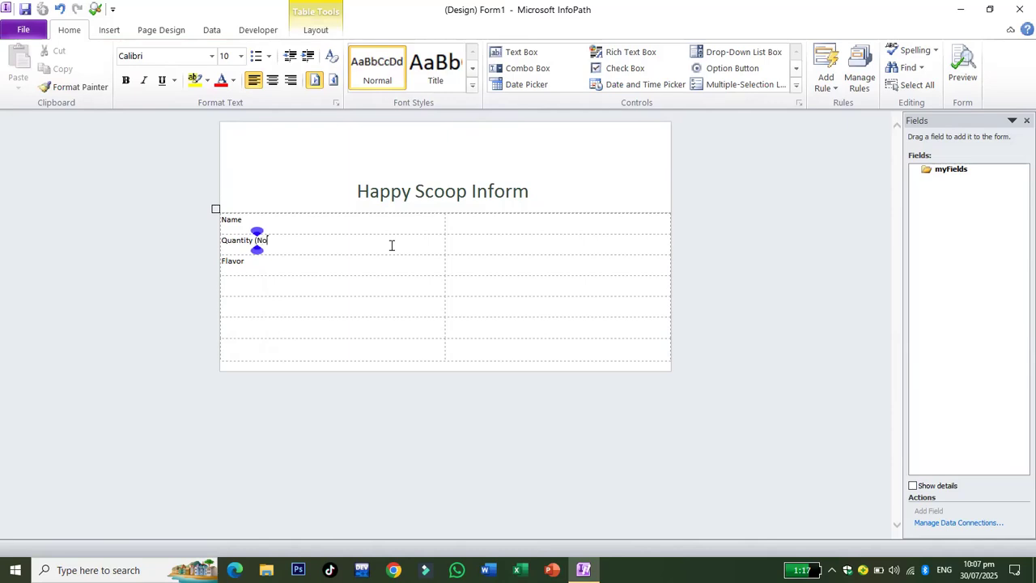
type(". of Scoo")
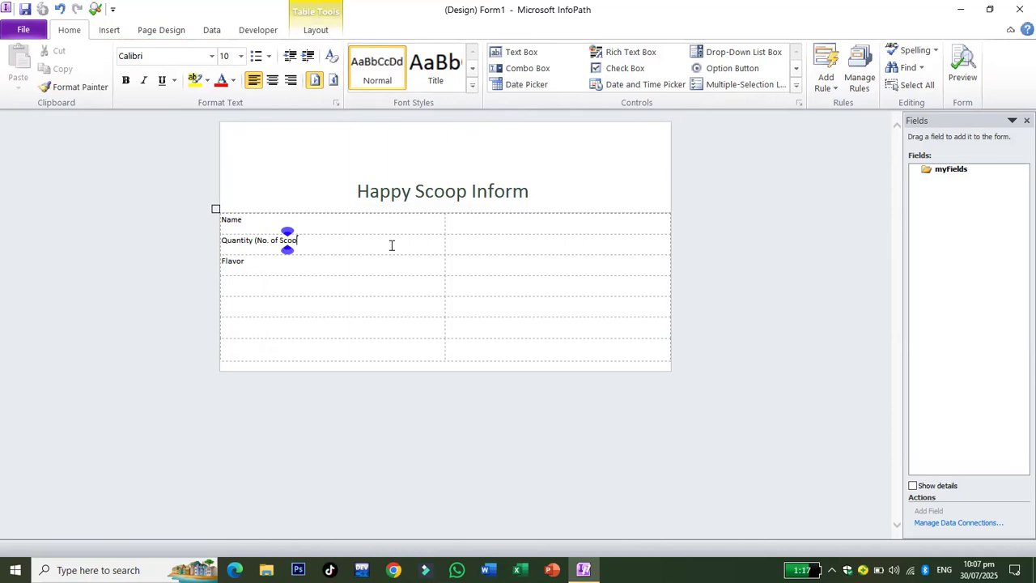
type("p)")
left_click(263, 289)
Add a text box beside Name, bound to the required field txt_name.
left_click(525, 53)
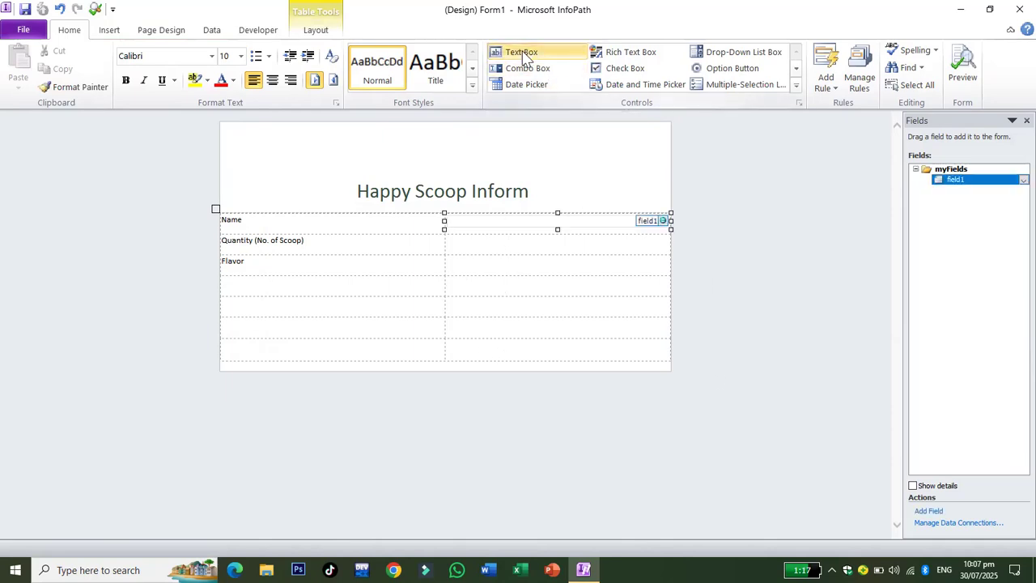
right_click(547, 221)
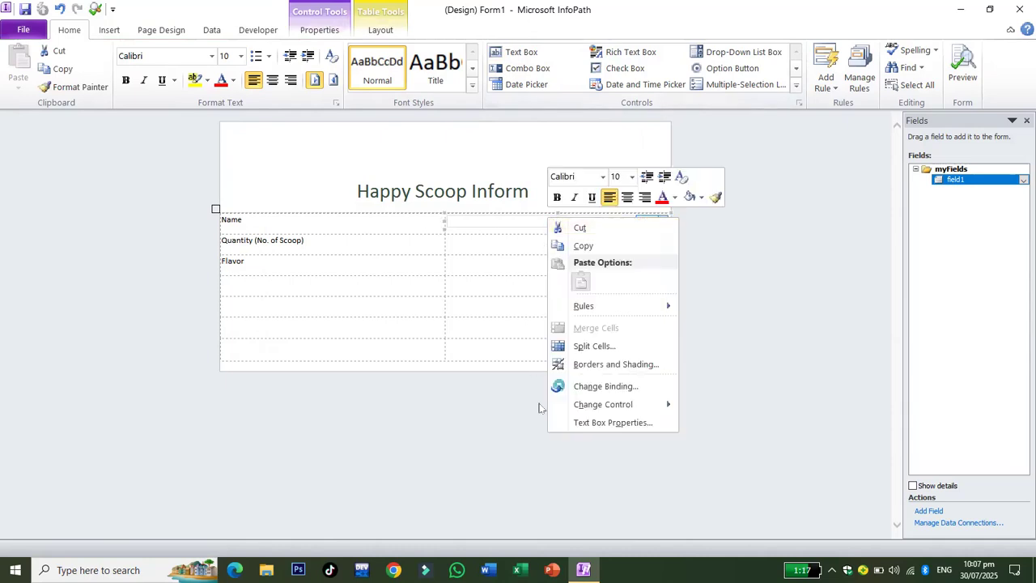
left_click(612, 423)
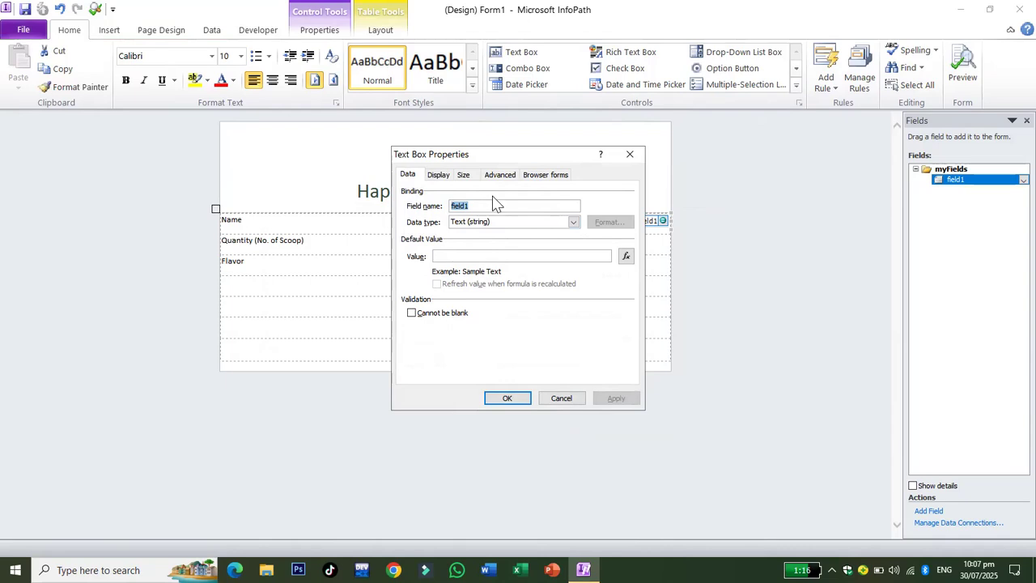
type("txt_name")
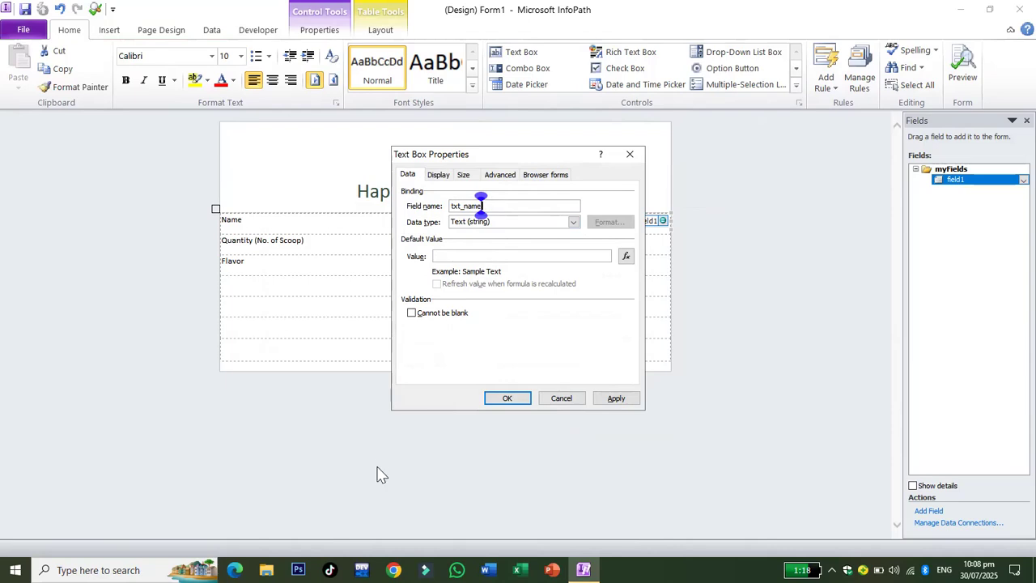
left_click(415, 315)
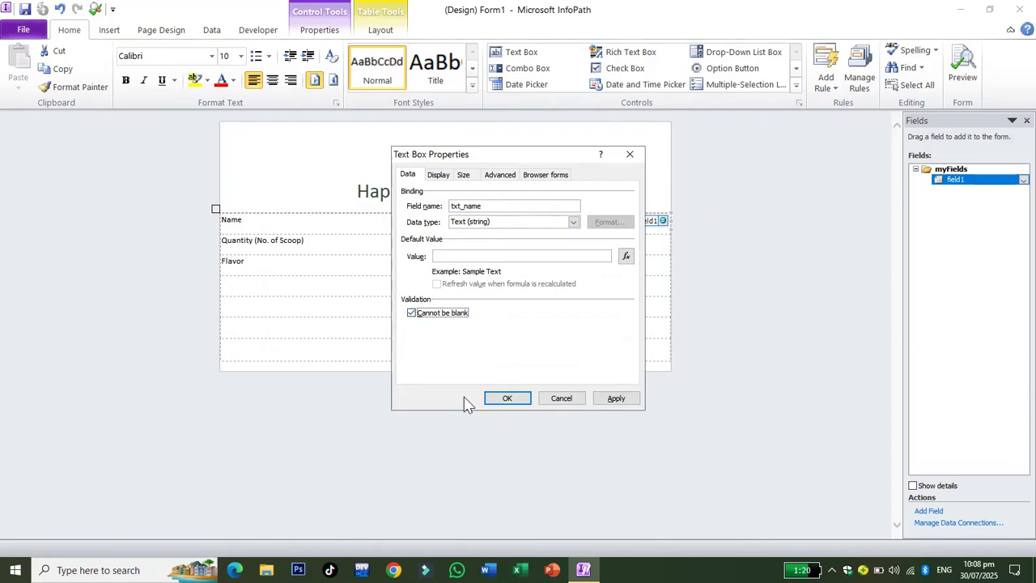
left_click(506, 398)
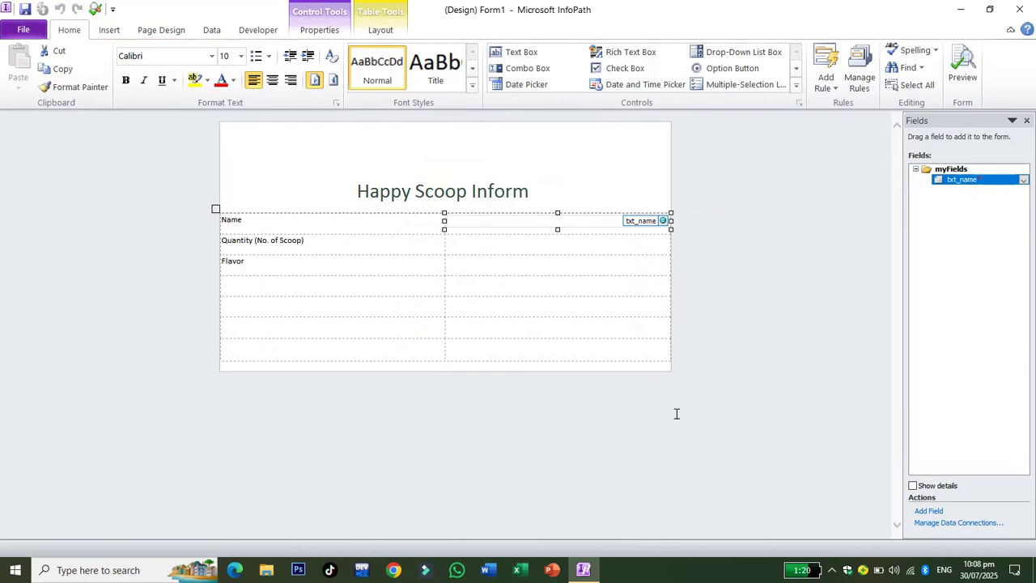
Add a Quantity text box with Whole Number data type, field name txt_quantity, and Cannot be blank.
left_click(478, 243)
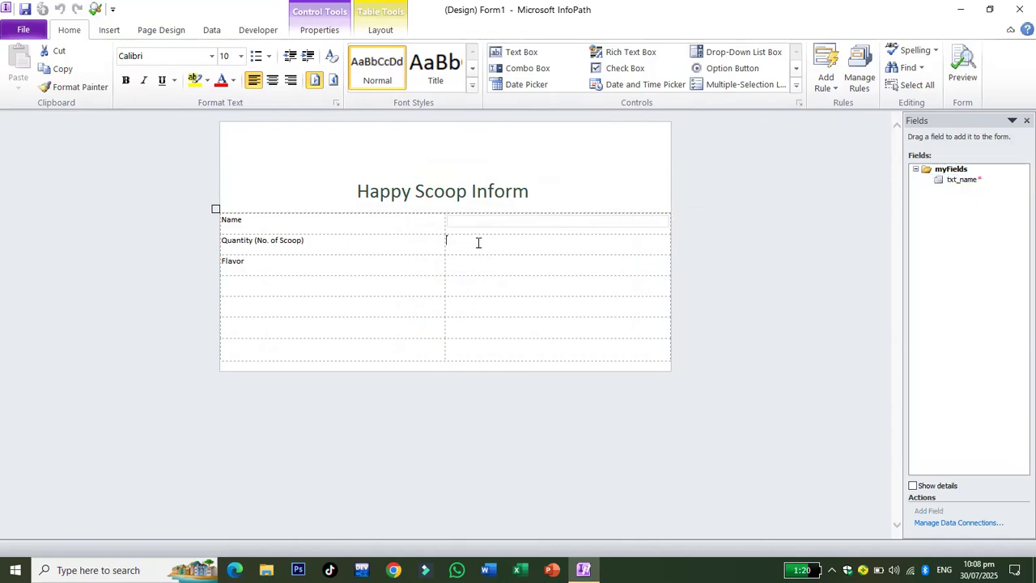
left_click(517, 50)
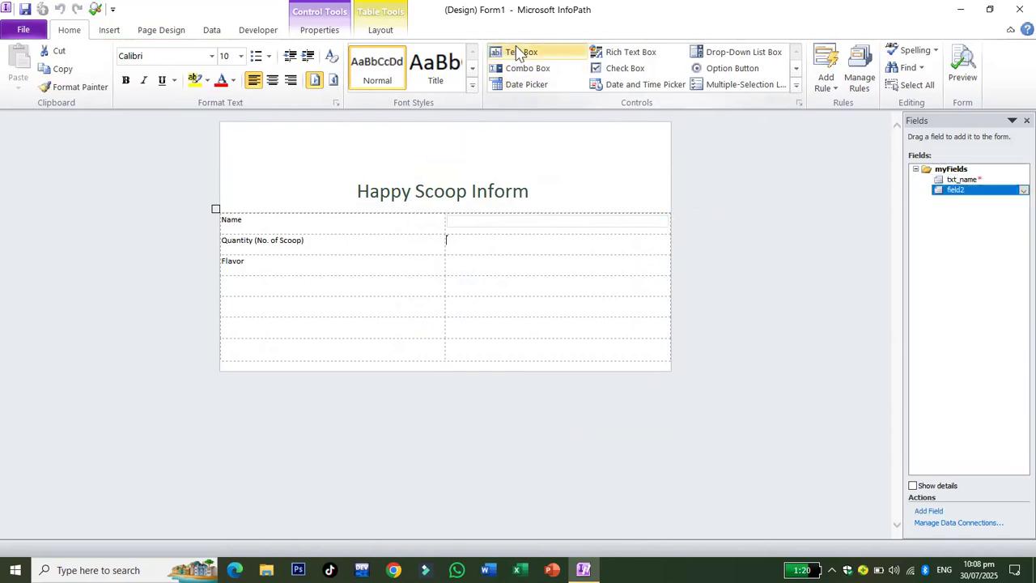
right_click(625, 243)
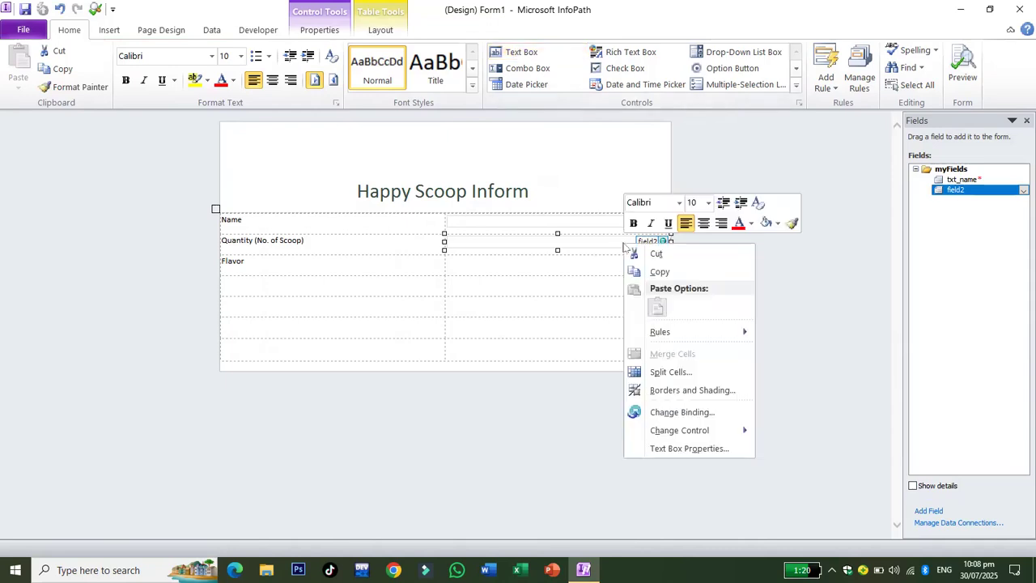
left_click(678, 449)
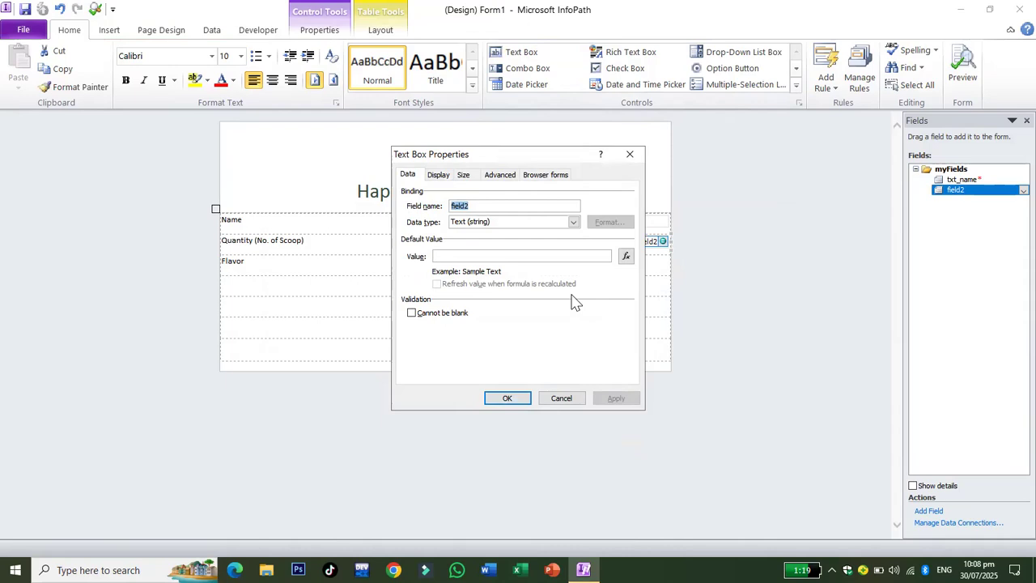
left_click(573, 222)
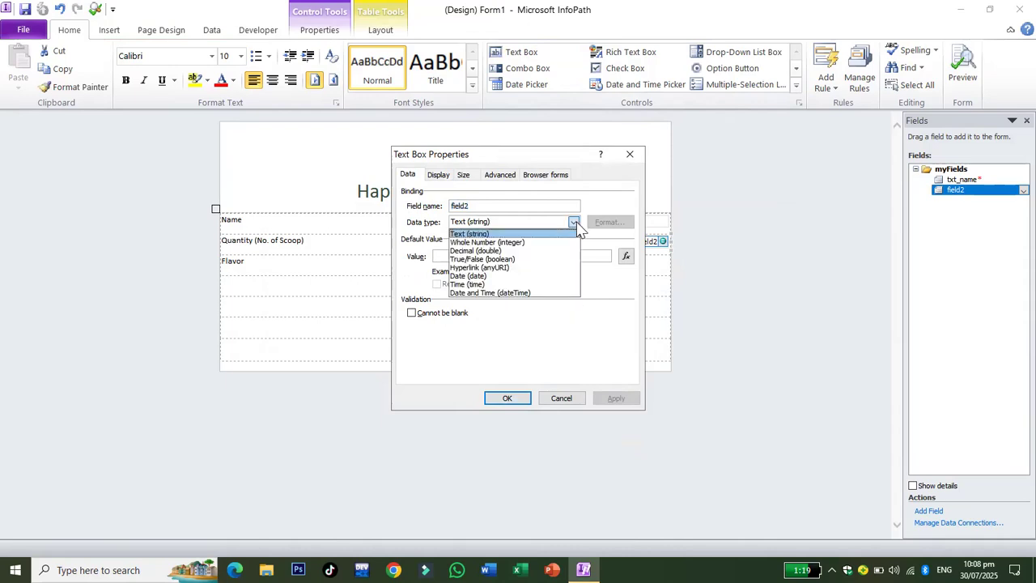
left_click(537, 243)
left_click(485, 202)
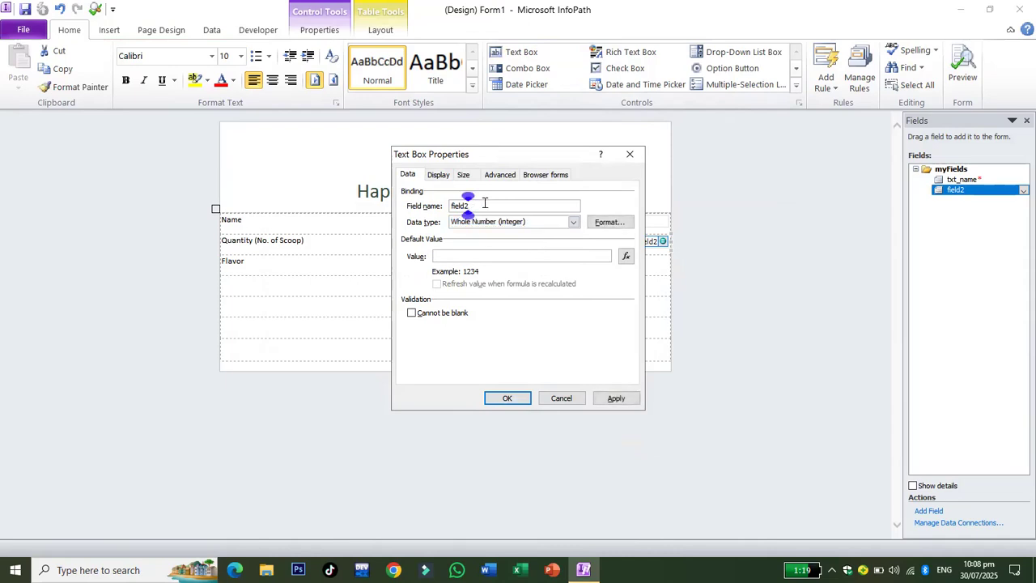
key("BackSpace")
key("BackSpace")
key("BackSpace")
key("BackSpace")
key("BackSpace")
type("txt_quantity")
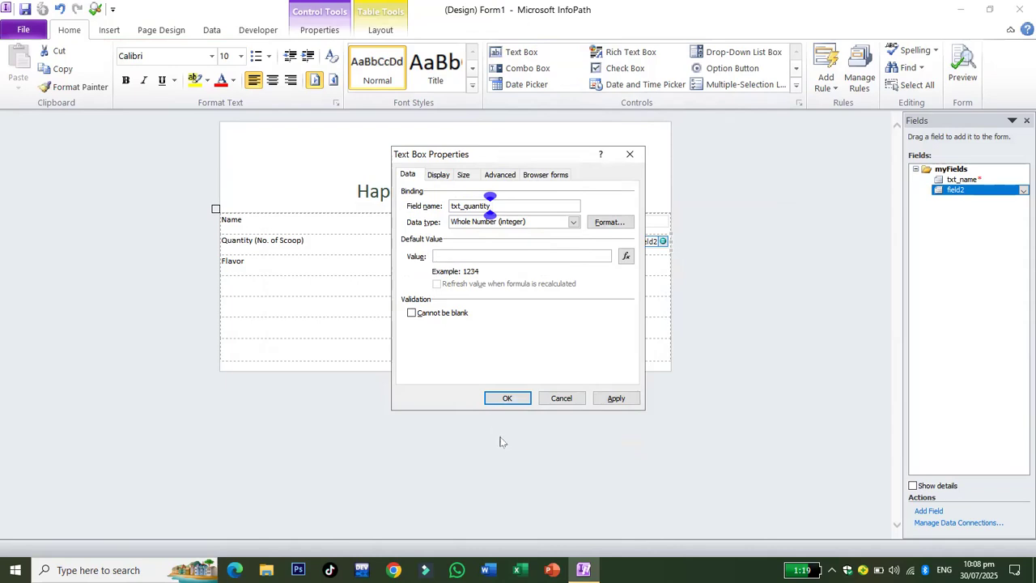
left_click(435, 316)
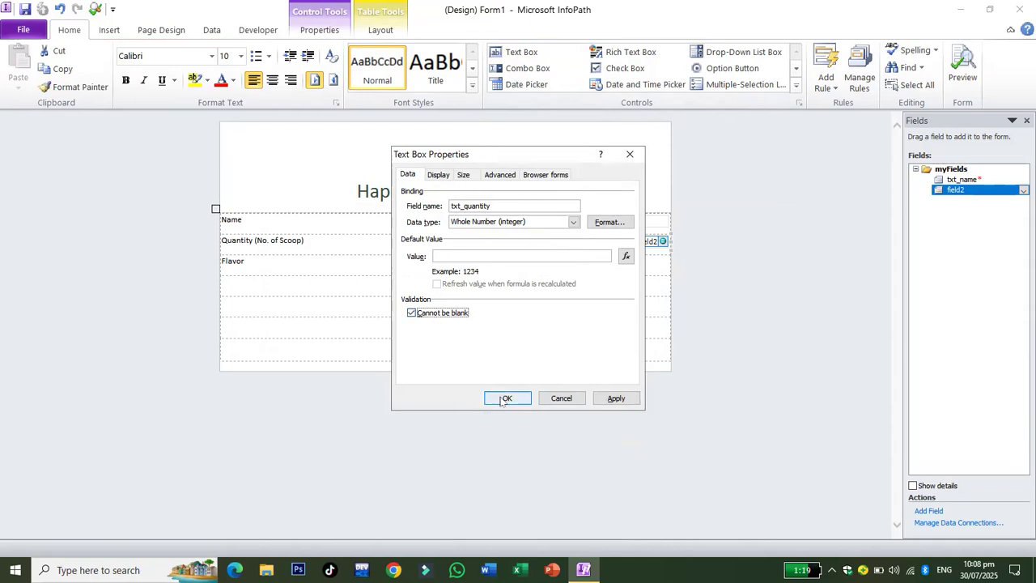
left_click(504, 399)
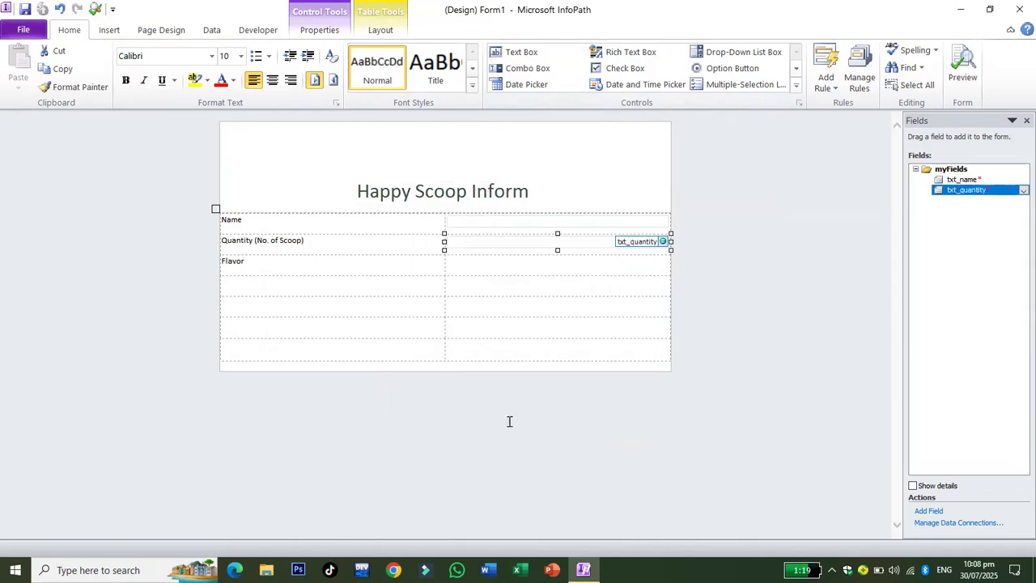
left_click(539, 262)
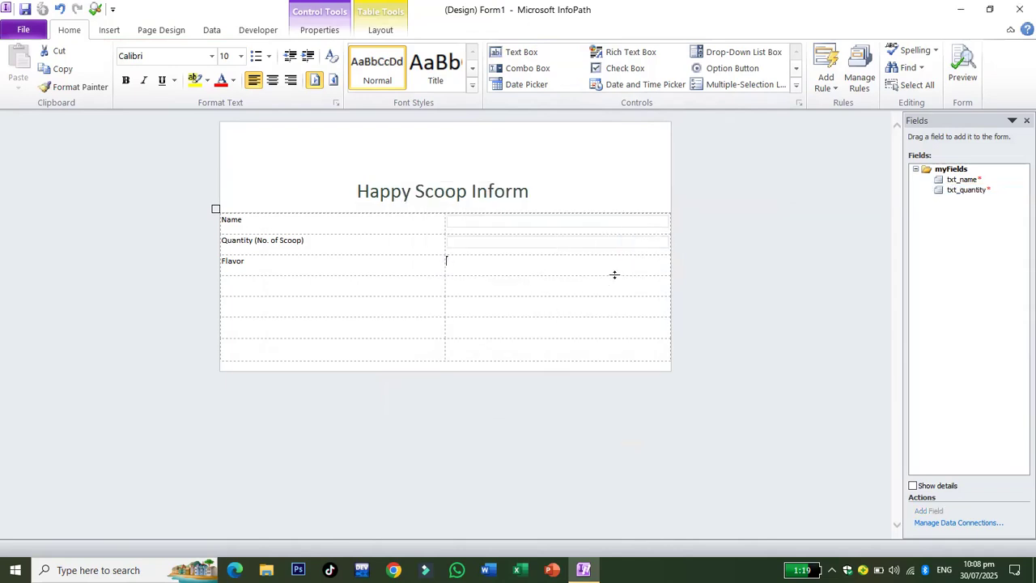
Insert a drop-down list in the Flavor cell and name its field drop_flav.
left_click(738, 54)
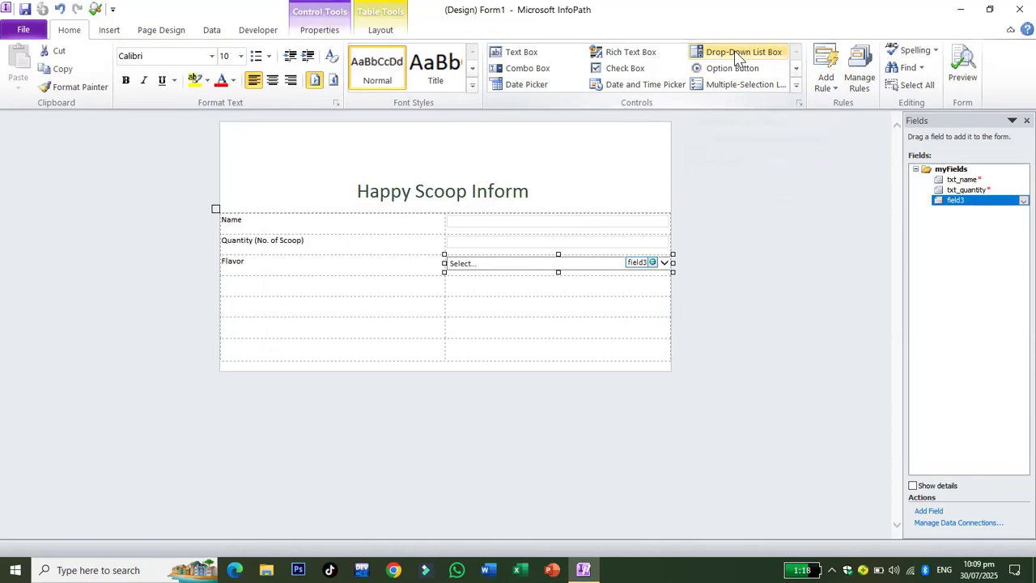
right_click(666, 263)
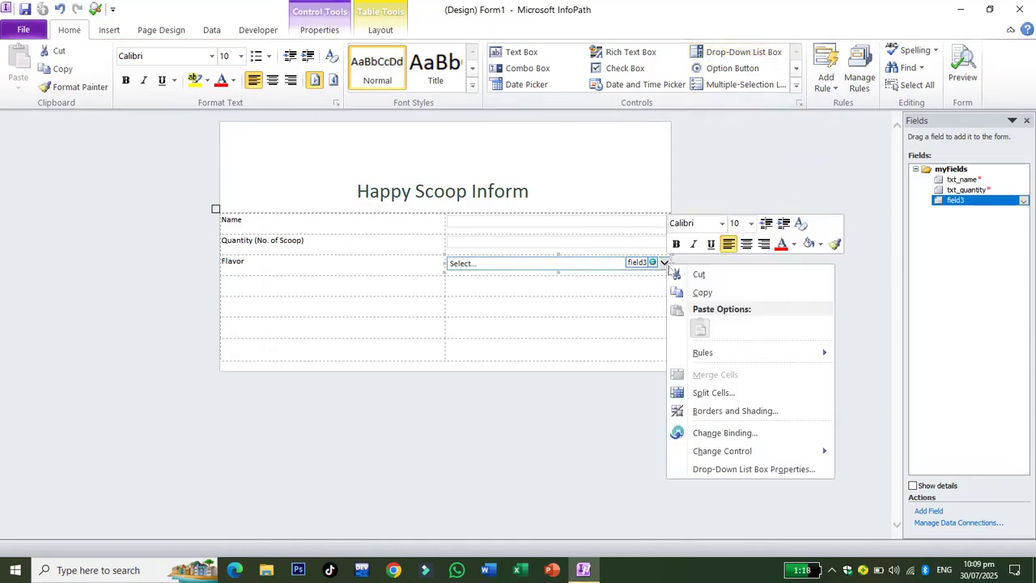
left_click(714, 469)
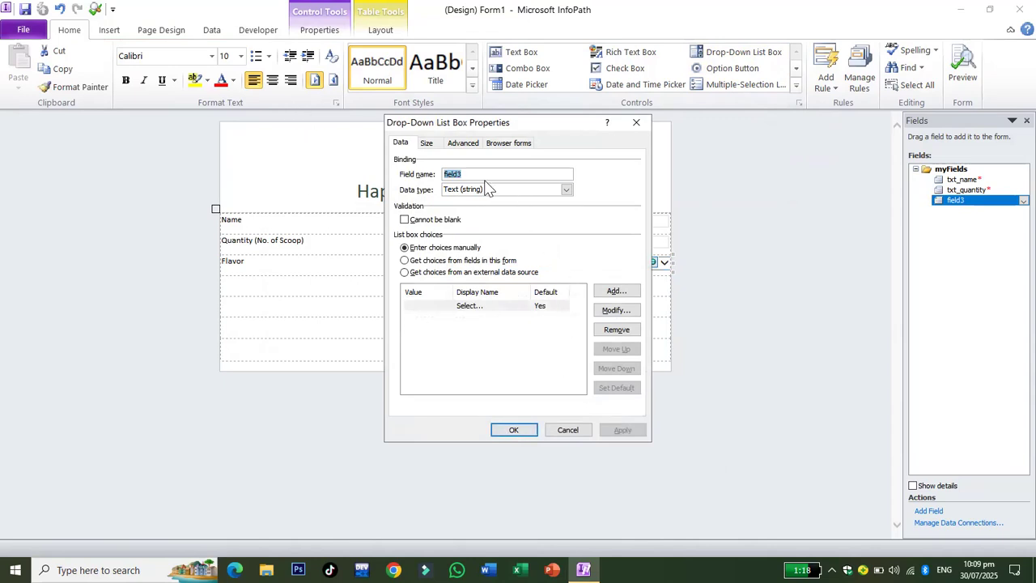
type("drop_flav")
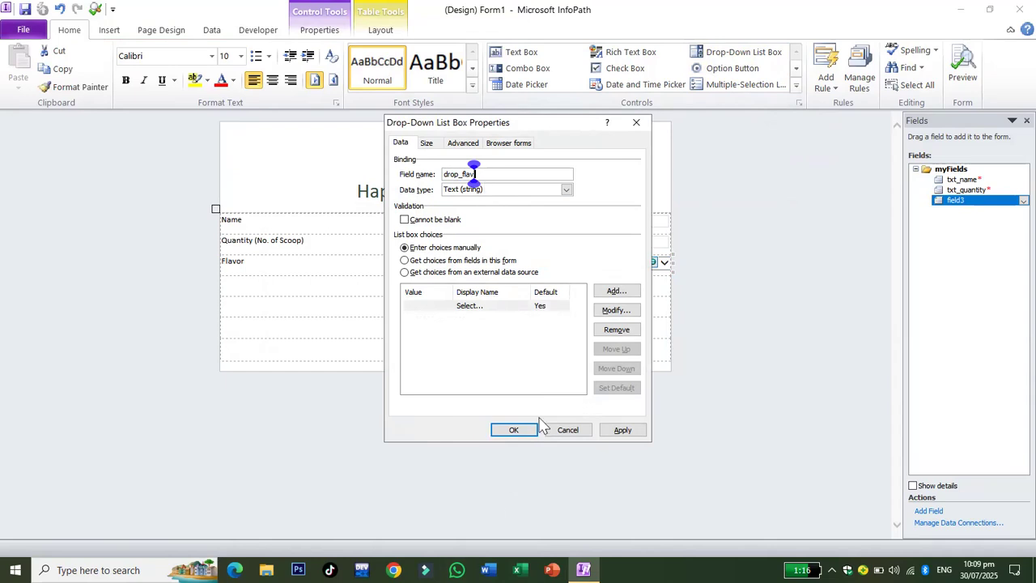
Add the drop-down choices Vanila, Chocolate and Blue Berry.
left_click(614, 293)
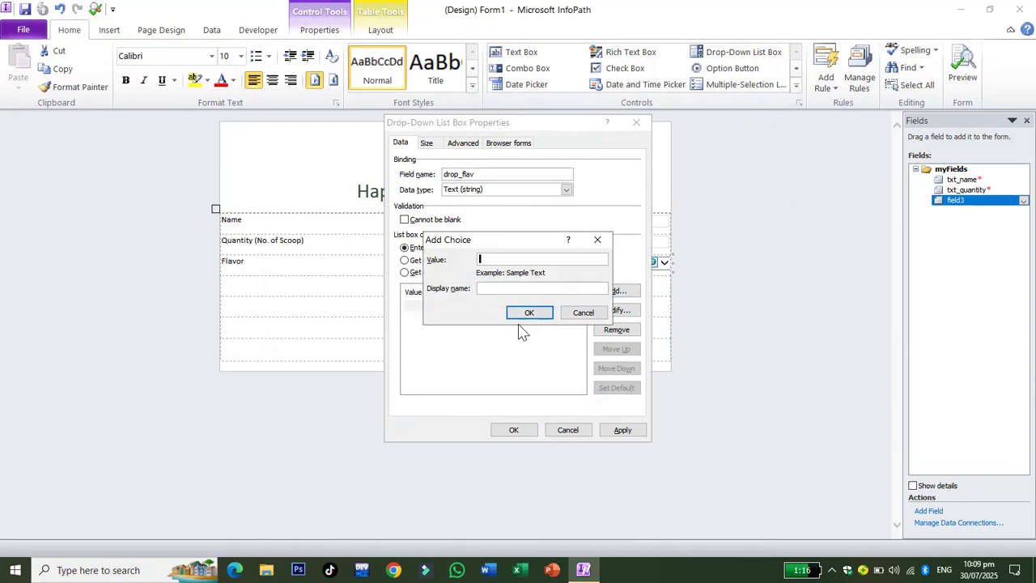
type("Vanila")
left_click(535, 314)
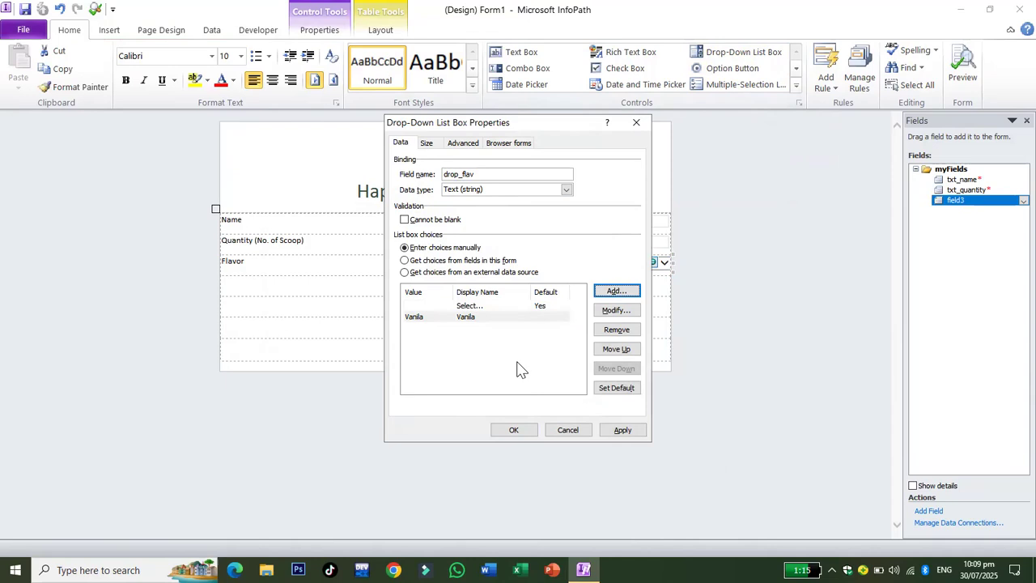
left_click(615, 291)
type("C")
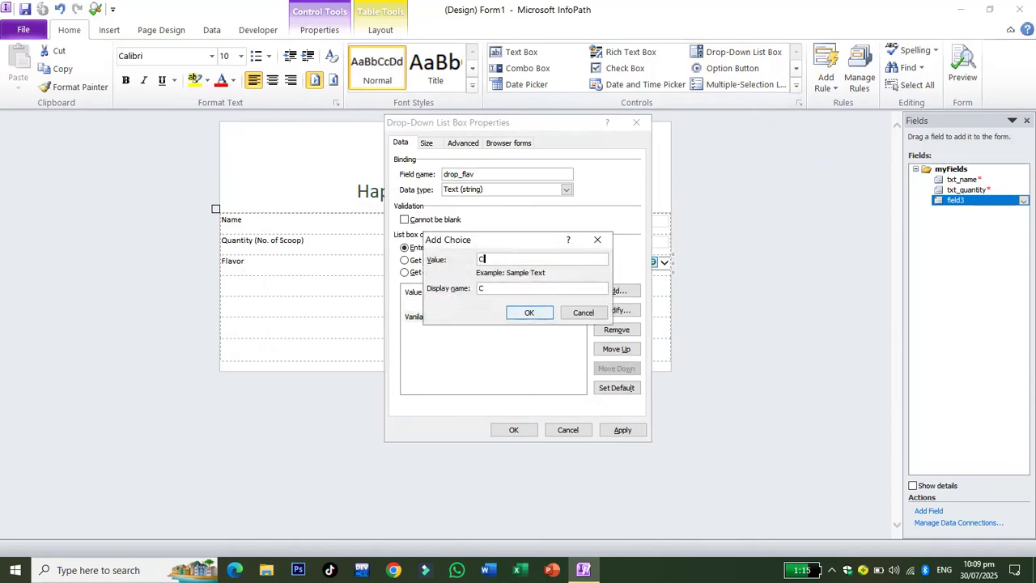
type("hocolate")
left_click(532, 313)
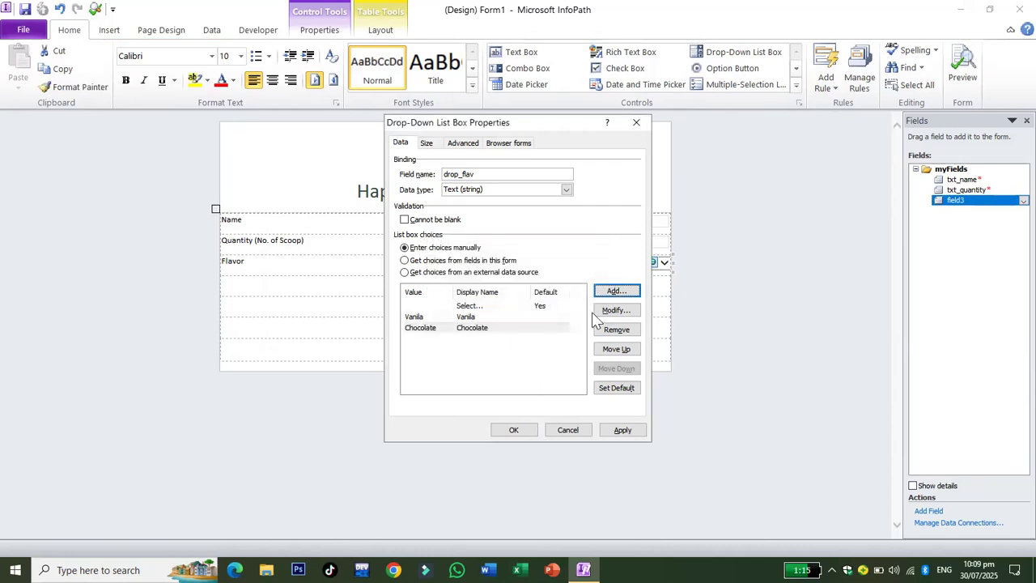
left_click(614, 291)
type("Blue")
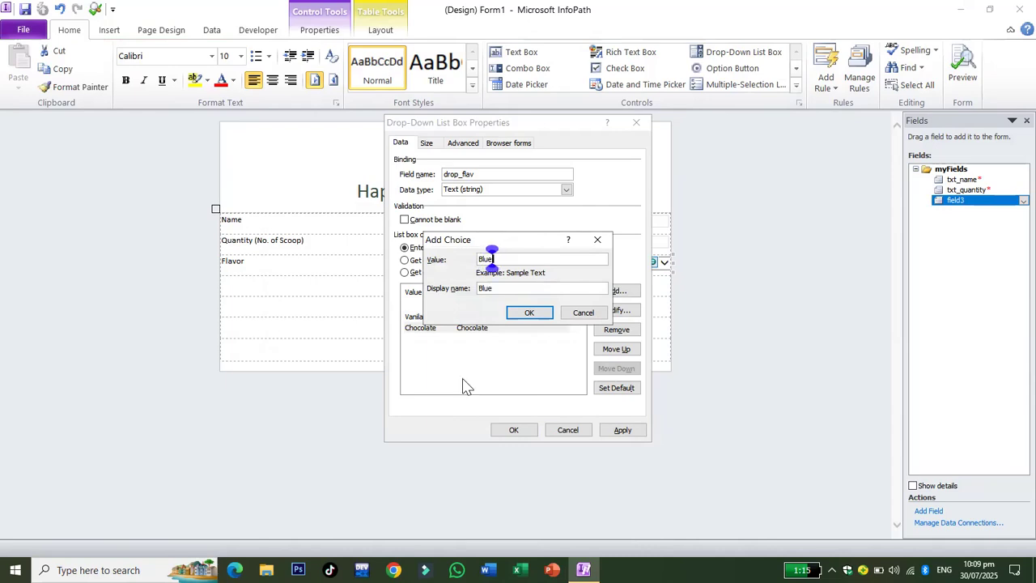
type(" Berry")
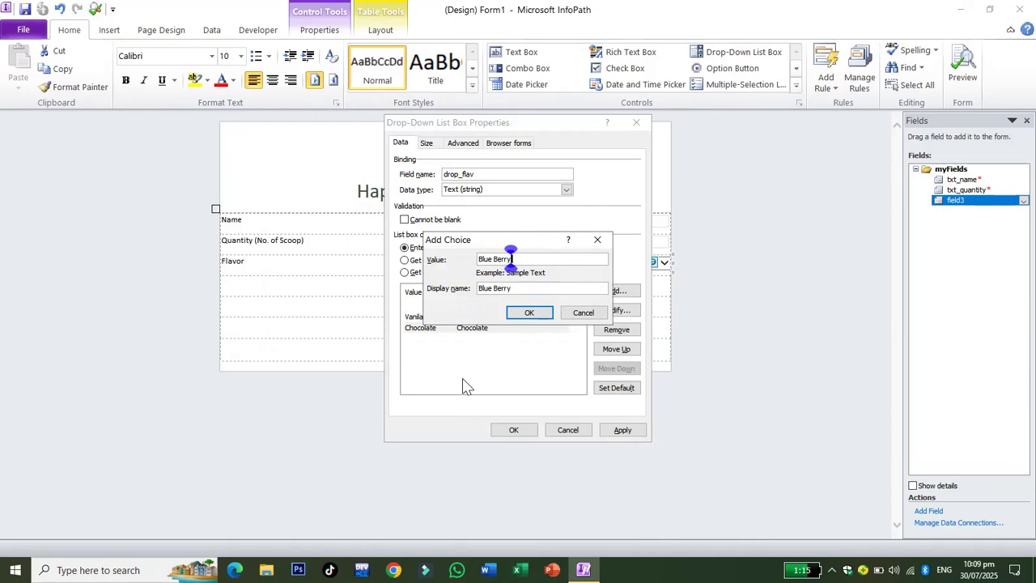
left_click(529, 314)
Add the Strawberry and mango choices and apply the drop-down settings.
left_click(611, 291)
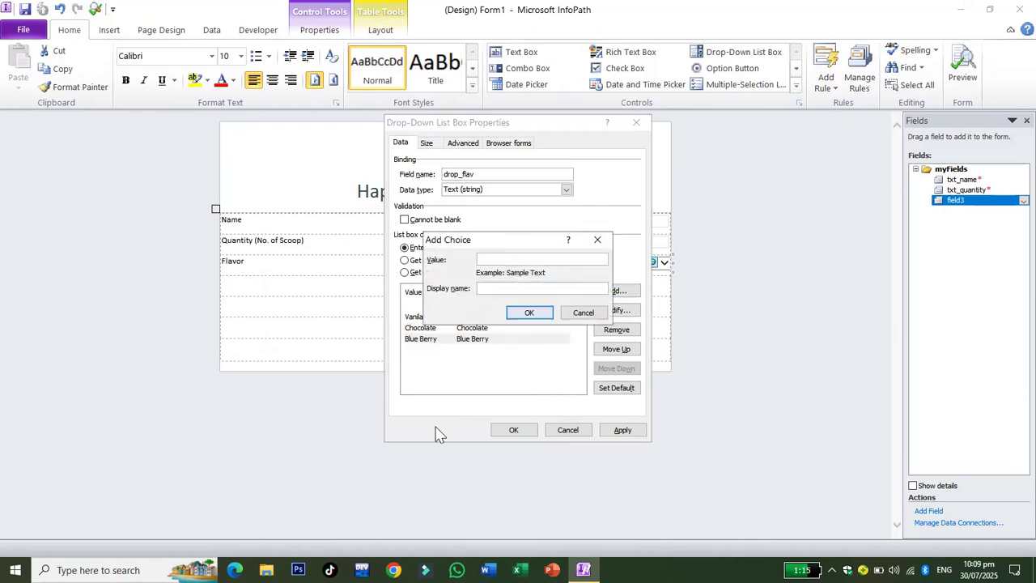
type("Strawberry")
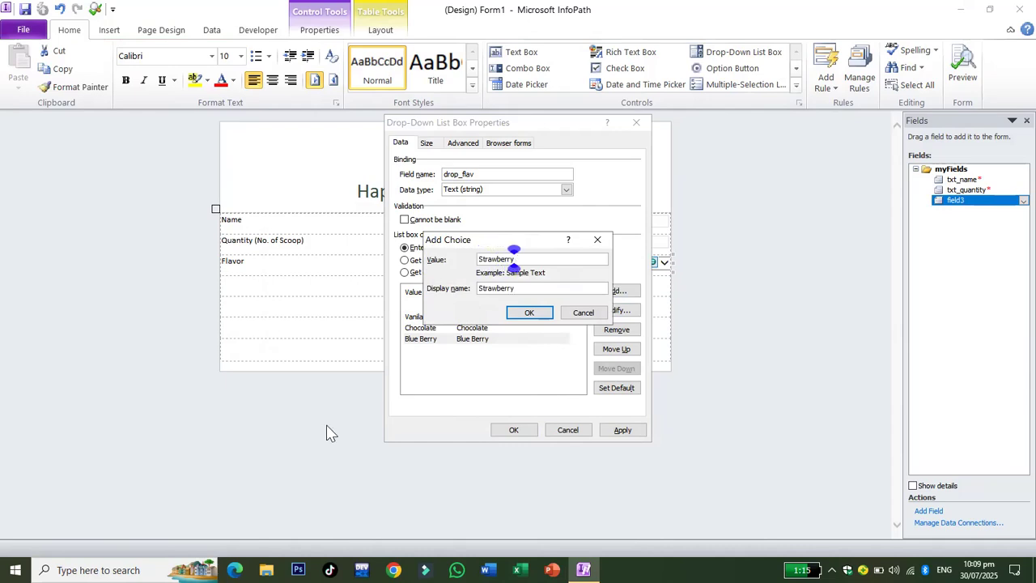
left_click(517, 313)
left_click(624, 291)
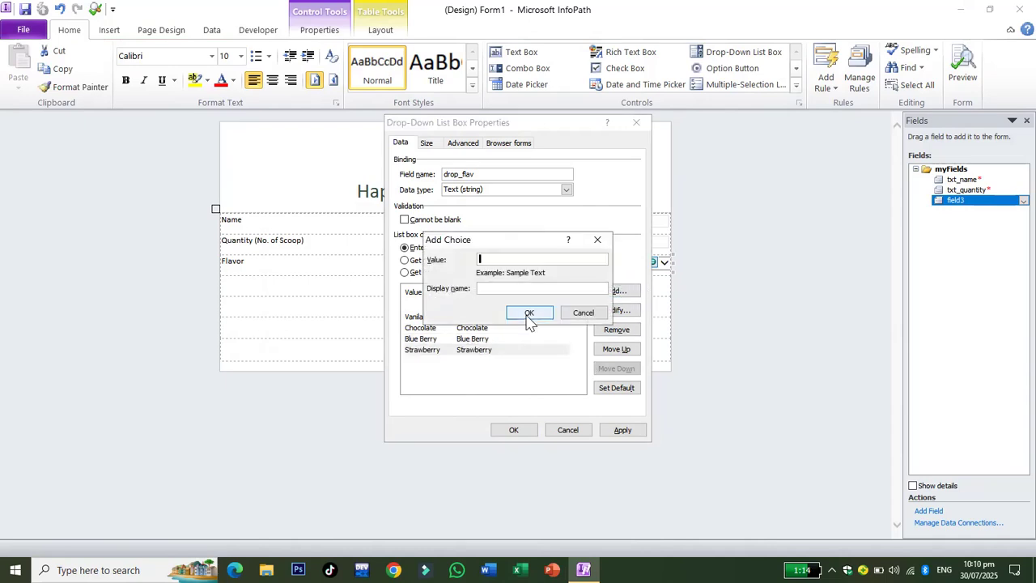
type("mango")
key("BackSpace")
key("BackSpace")
type("go")
left_click(530, 315)
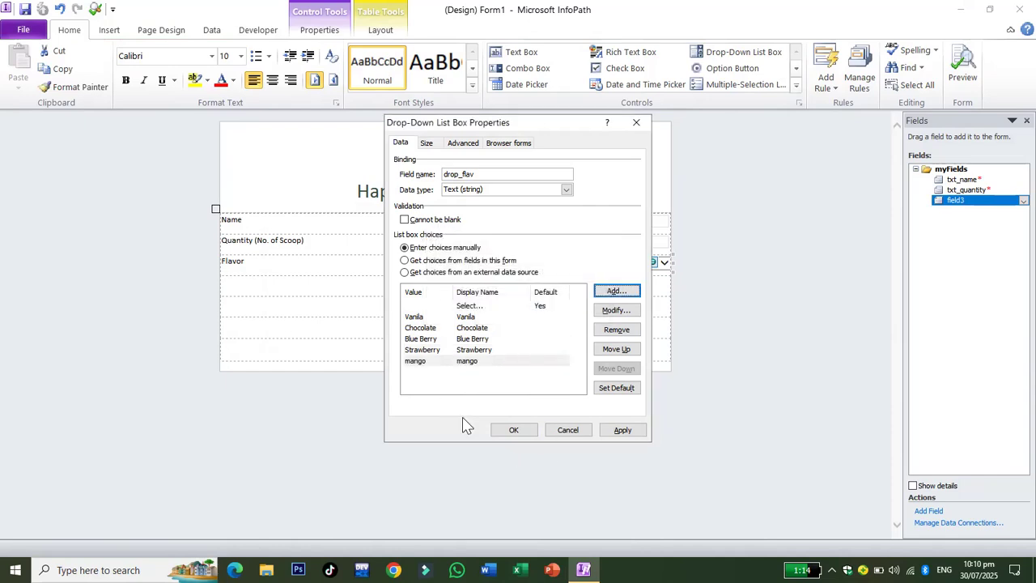
left_click(635, 436)
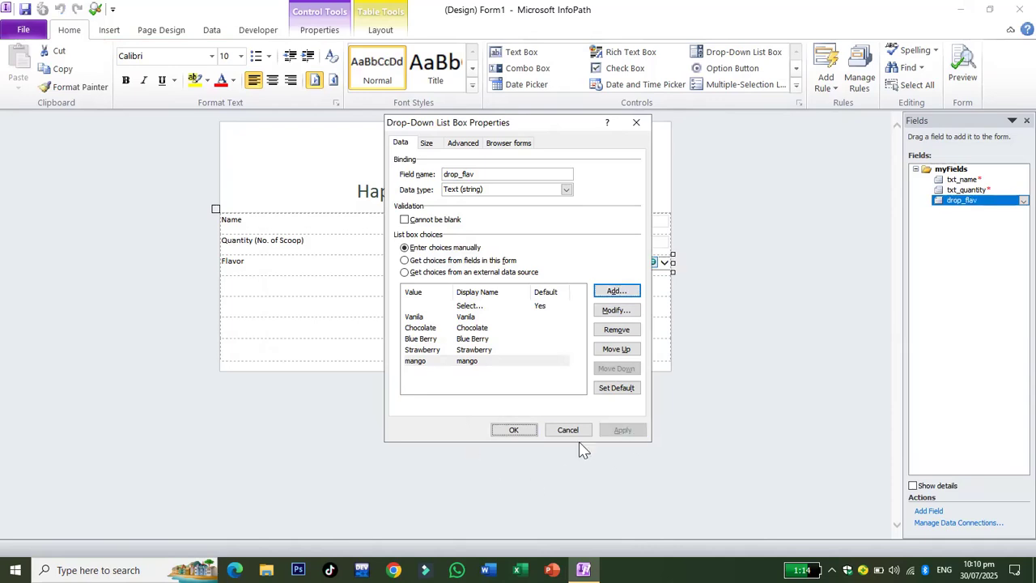
left_click(515, 430)
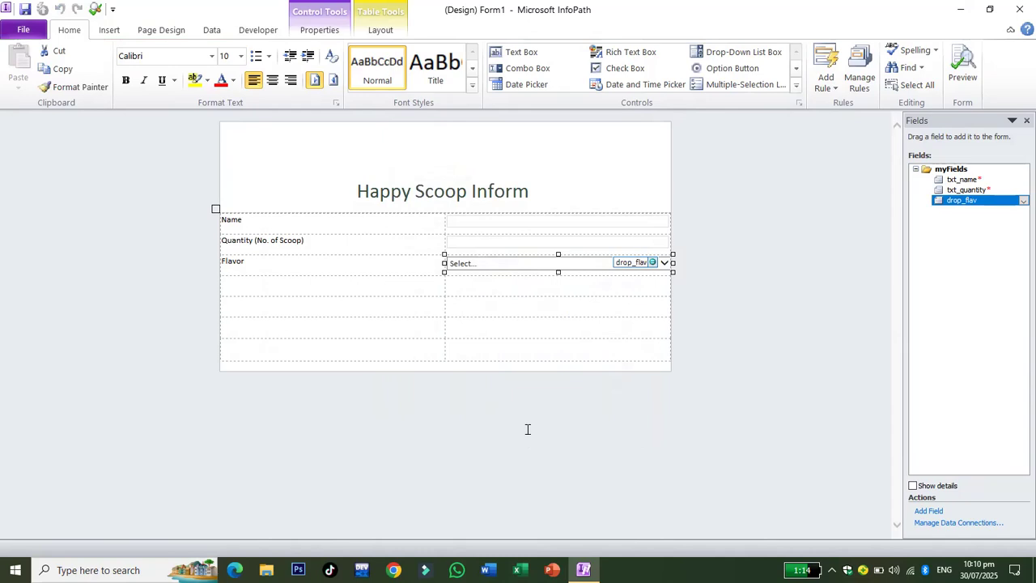
Set the Name, Quantity and Flavor rows' font size to 14.
left_click_drag(289, 224, 583, 273)
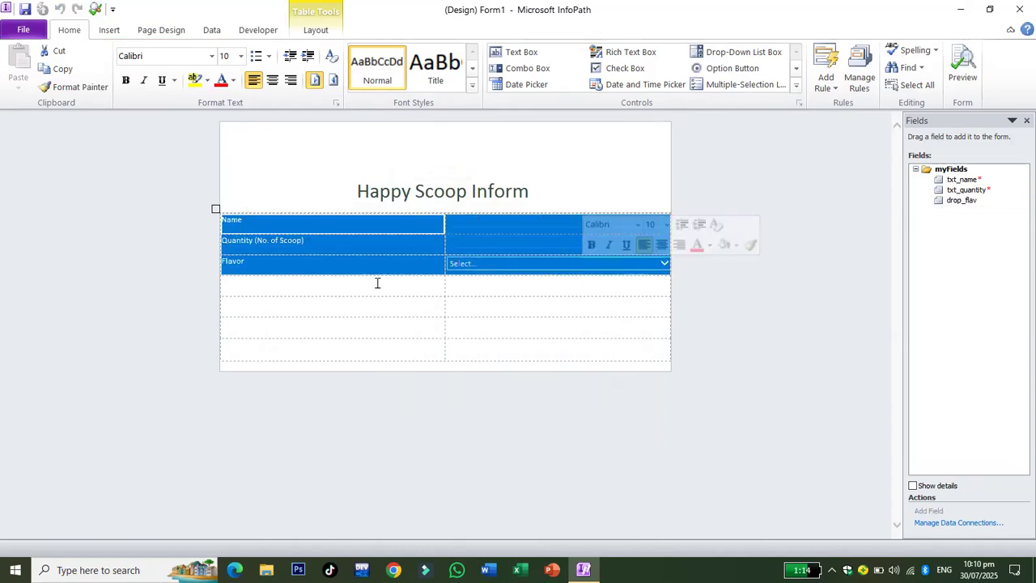
left_click(240, 56)
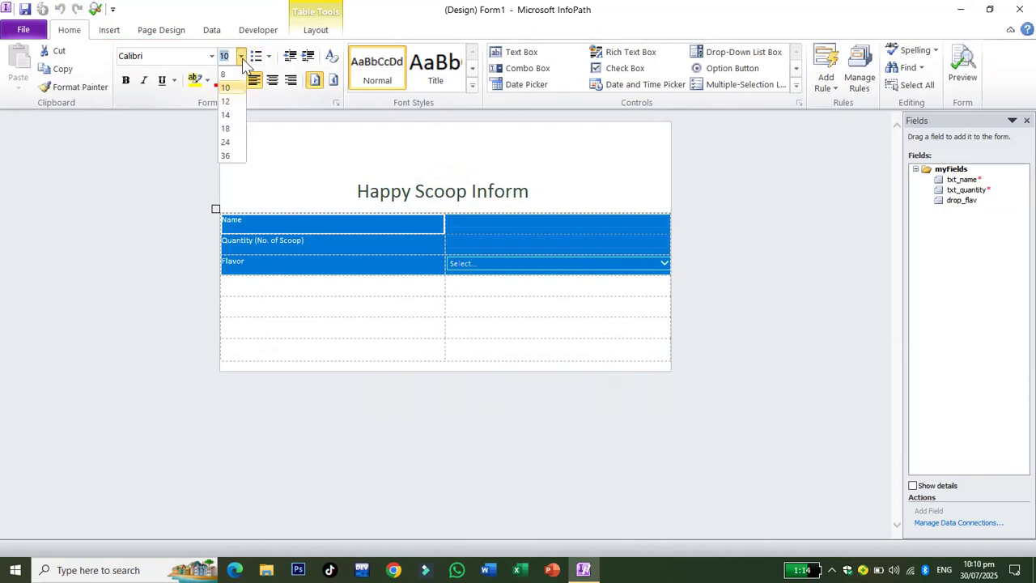
left_click(227, 114)
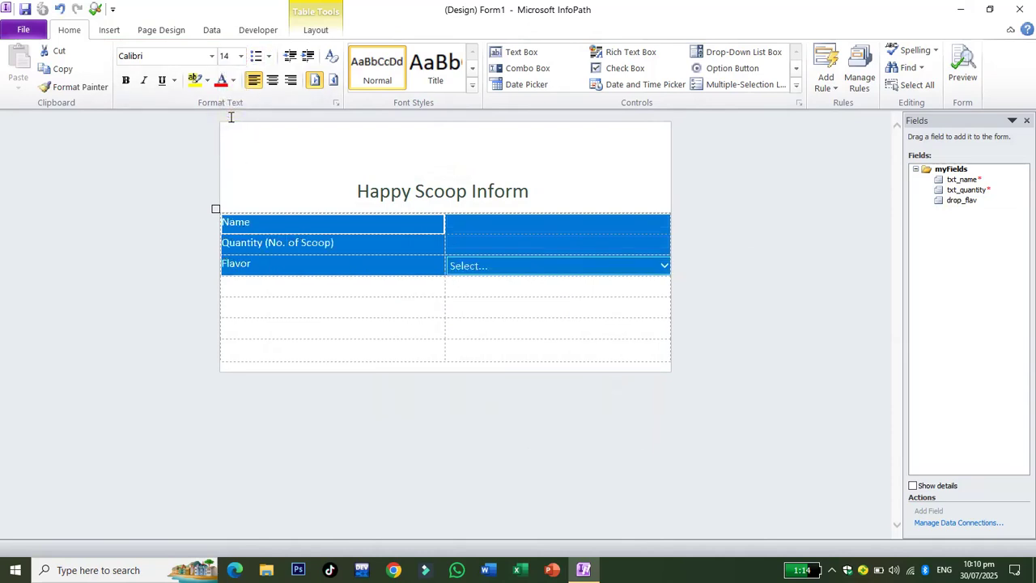
left_click(549, 436)
Make the three question labels bold and italic.
left_click_drag(318, 268, 248, 209)
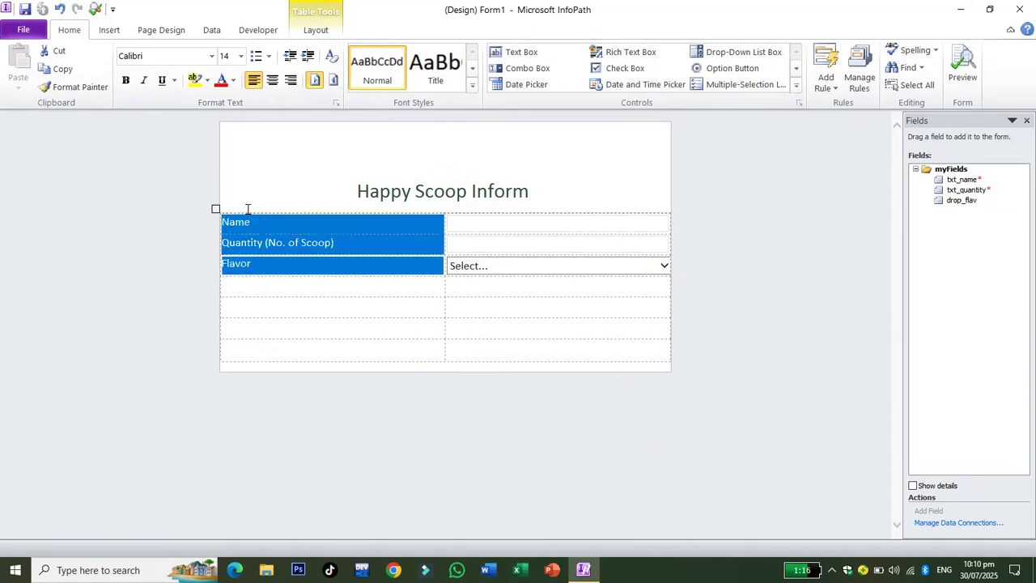
left_click(126, 81)
left_click(144, 81)
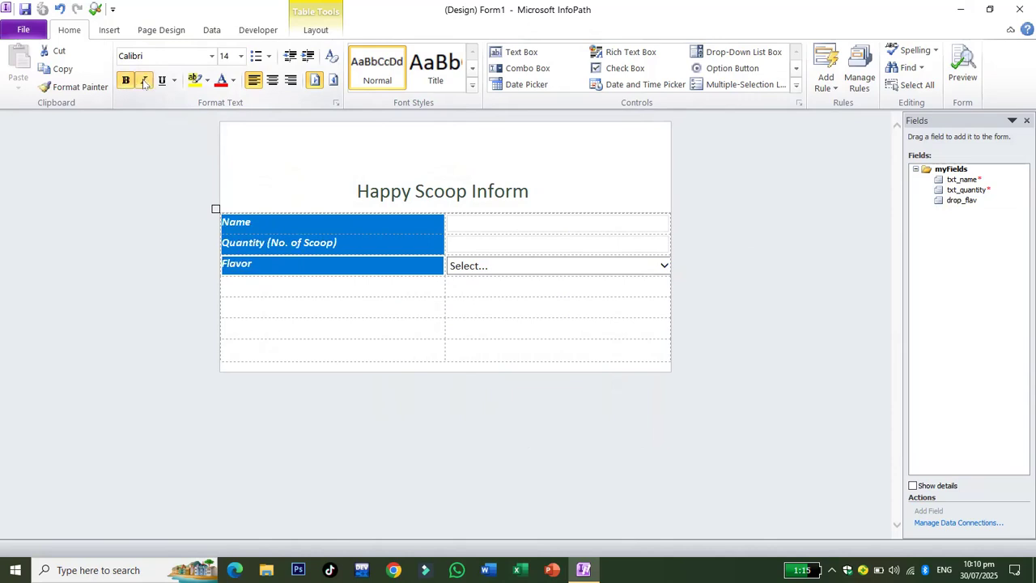
left_click(419, 346)
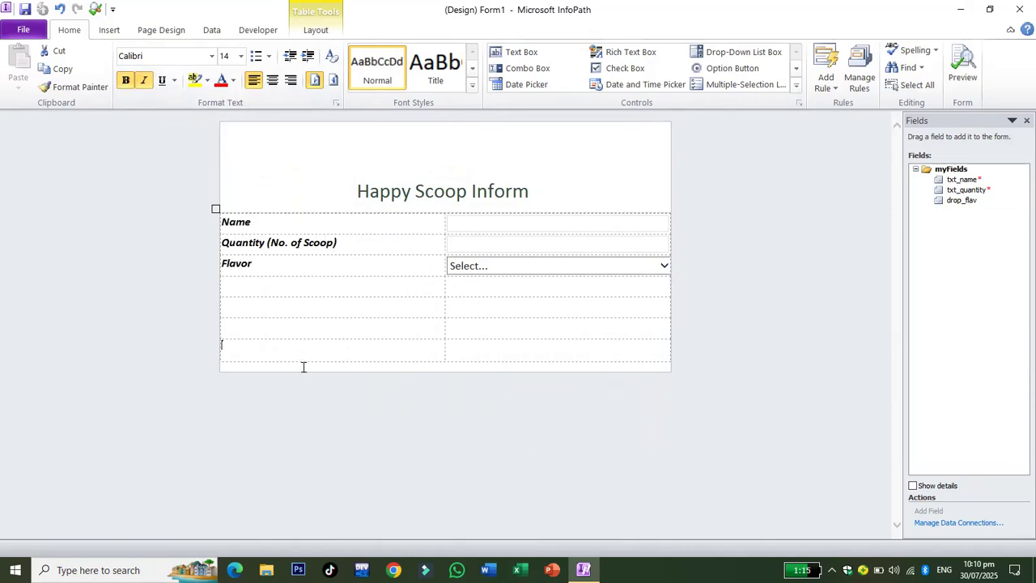
Bold and underline the title, change 'Inform' to 'Form', then preview the form.
triple_click(358, 191)
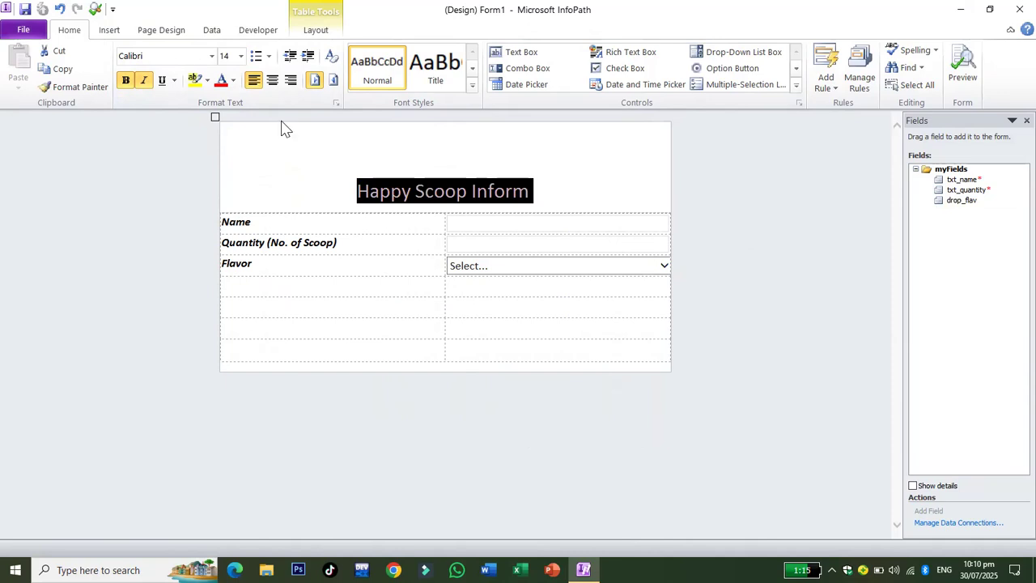
left_click(126, 80)
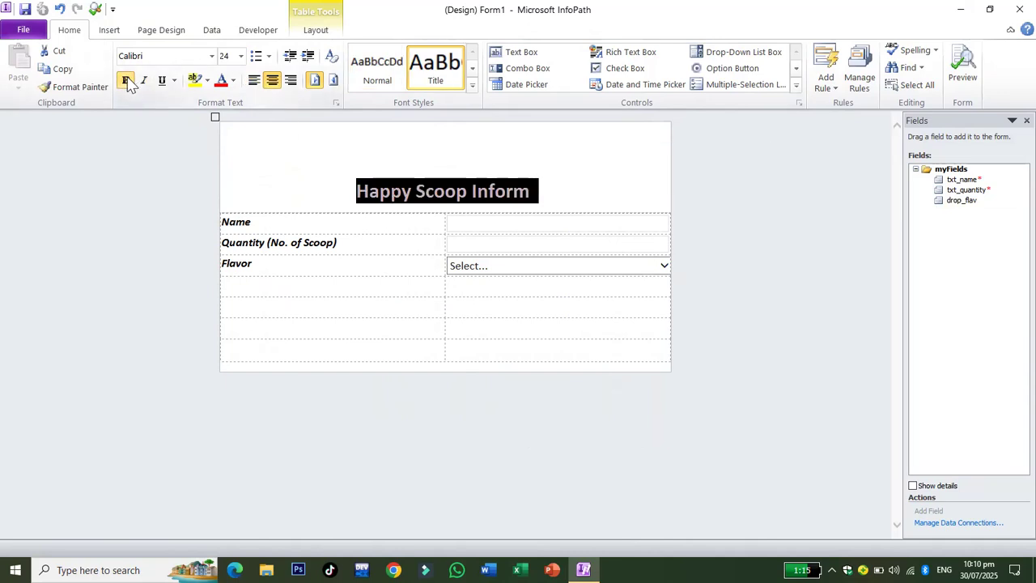
left_click(162, 80)
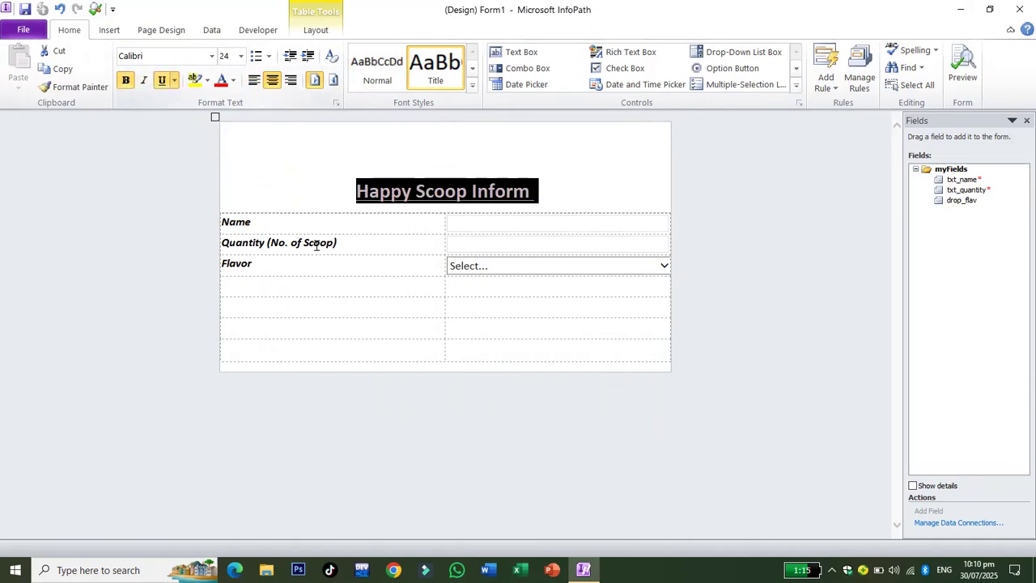
left_click(601, 323)
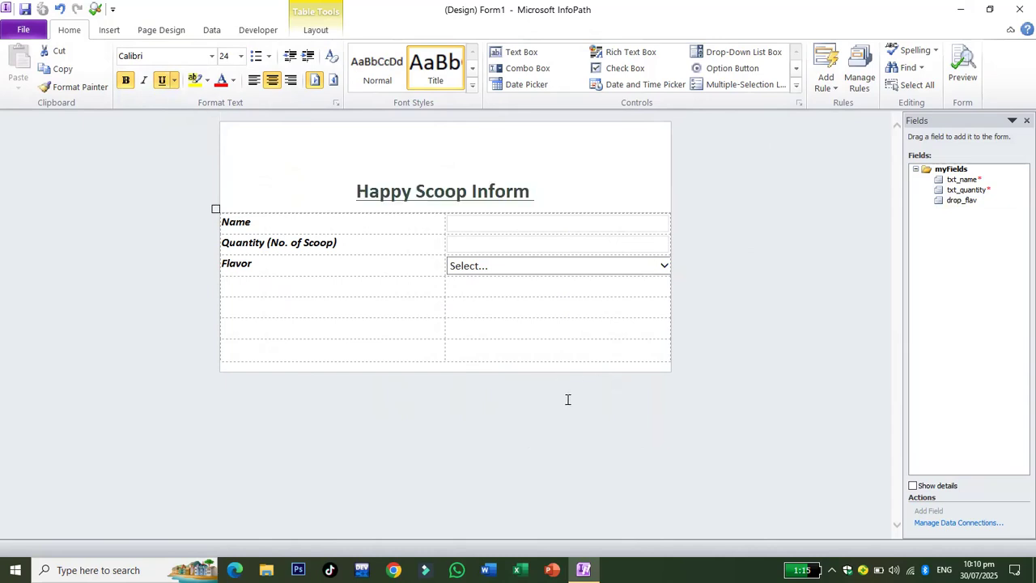
left_click(532, 191)
key("BackSpace")
key("BackSpace")
key("BackSpace")
key("BackSpace")
key("BackSpace")
key("BackSpace")
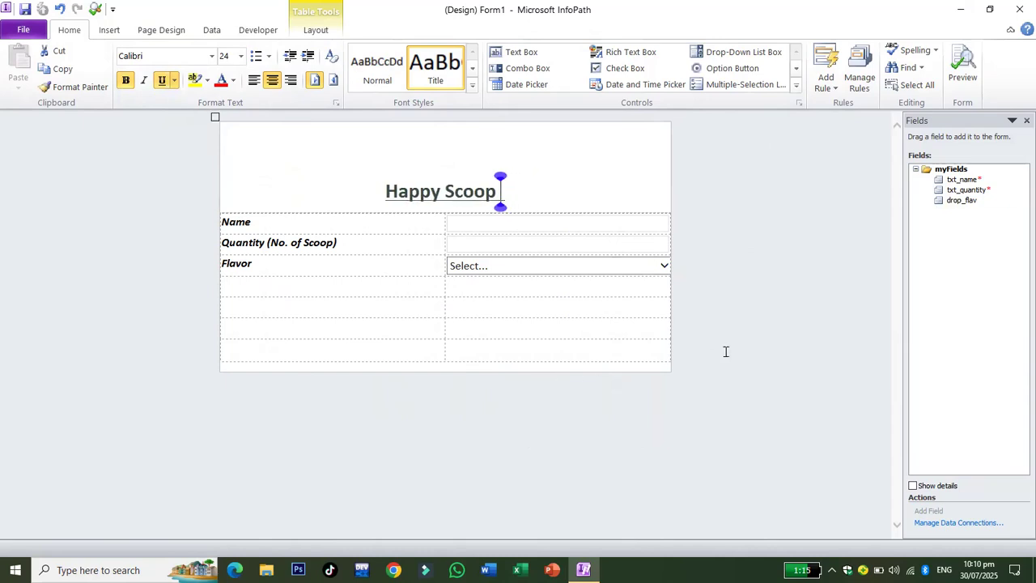
type("Fo")
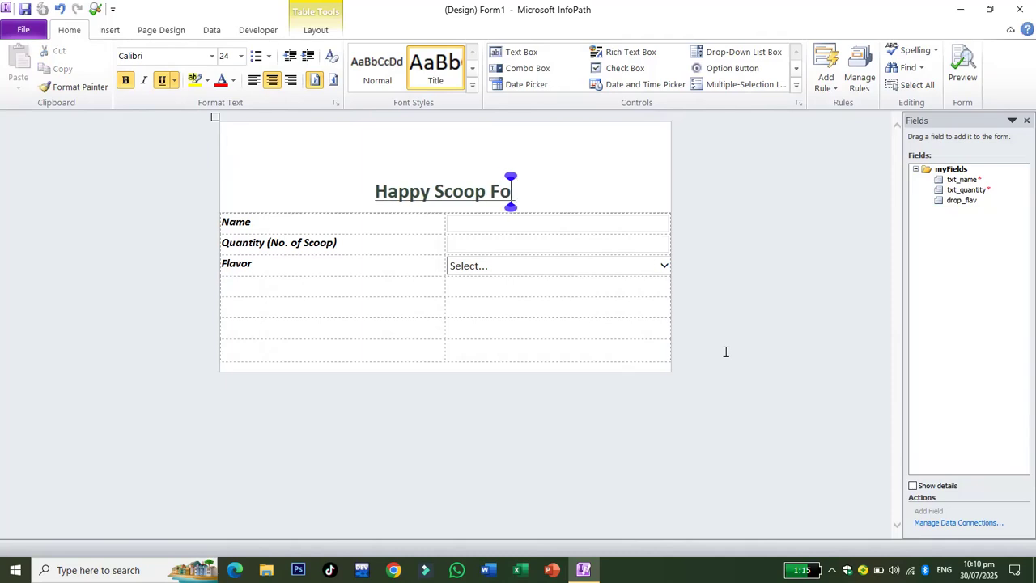
type("rm")
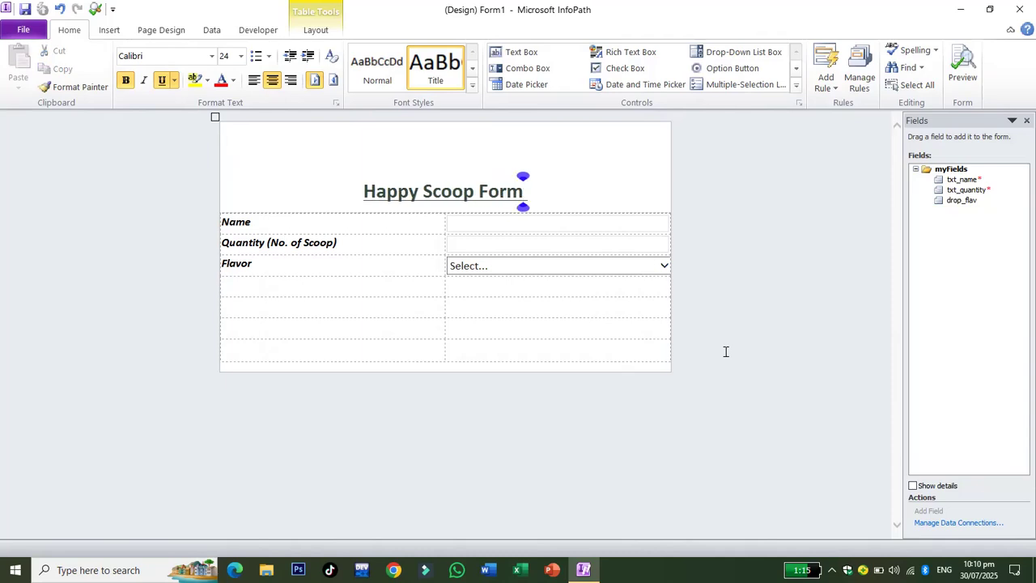
left_click(556, 325)
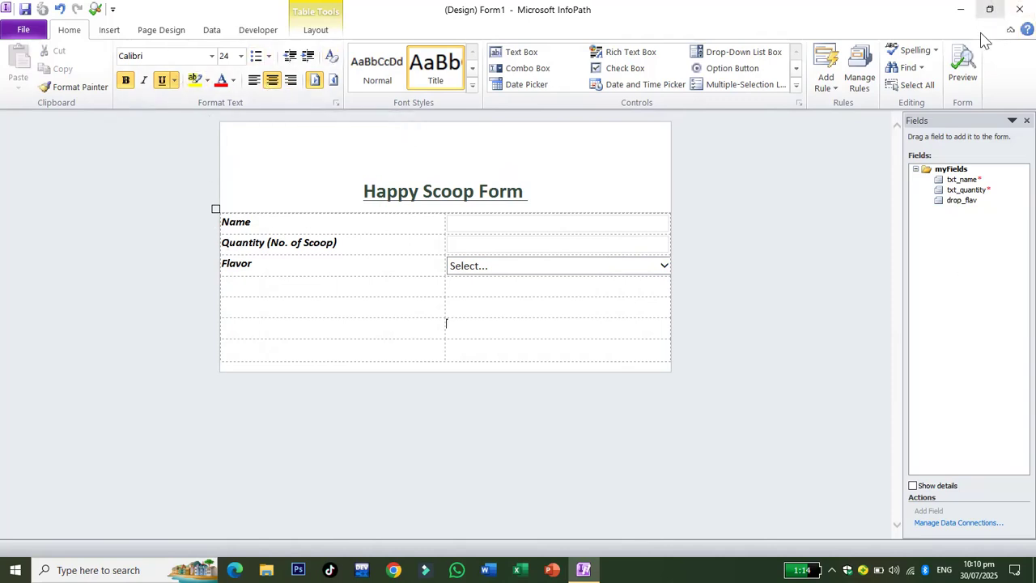
left_click(963, 71)
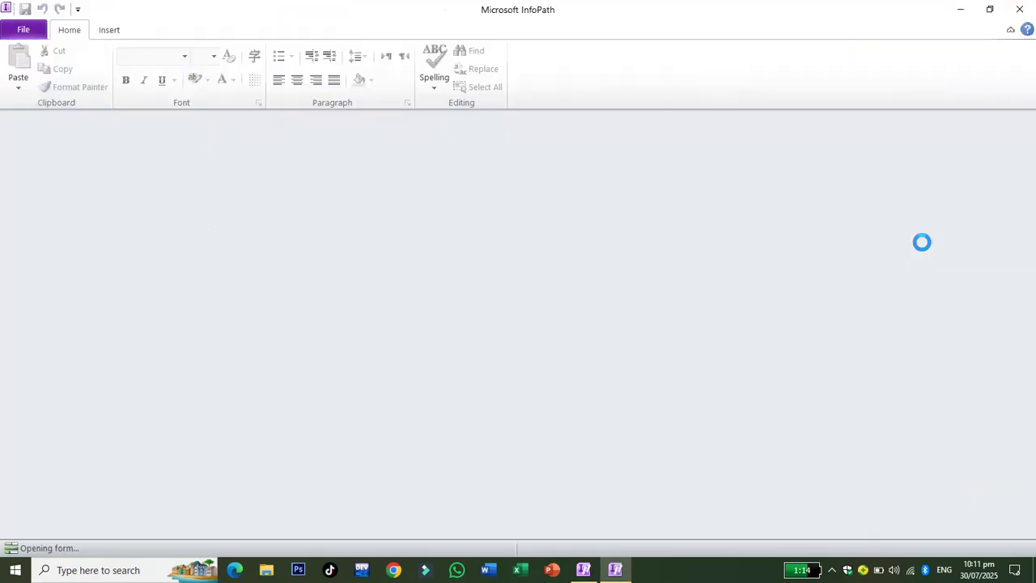
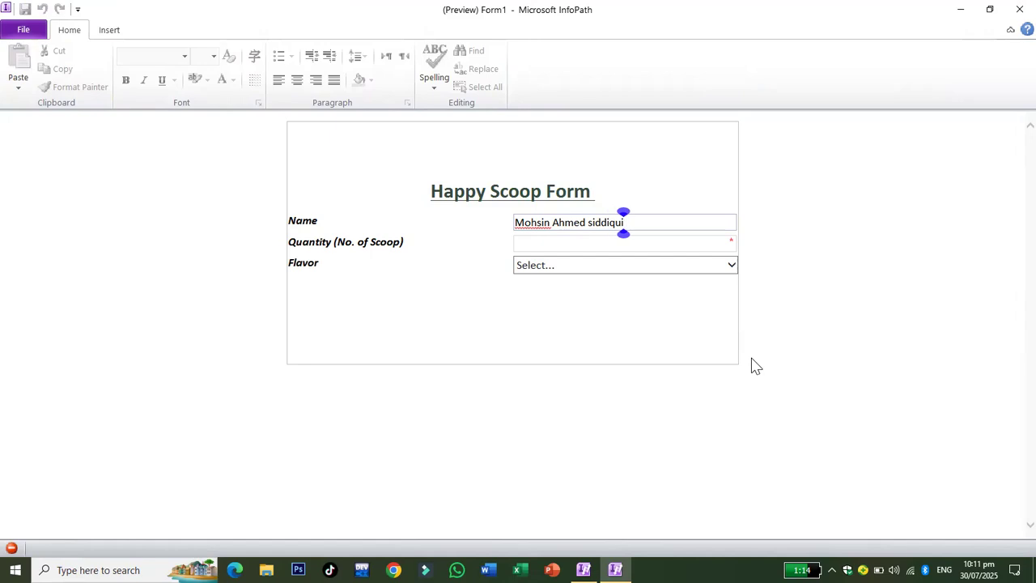
Test the preview with a customer name, quantity 7 and flavour Vanila, then close it.
left_click(560, 243)
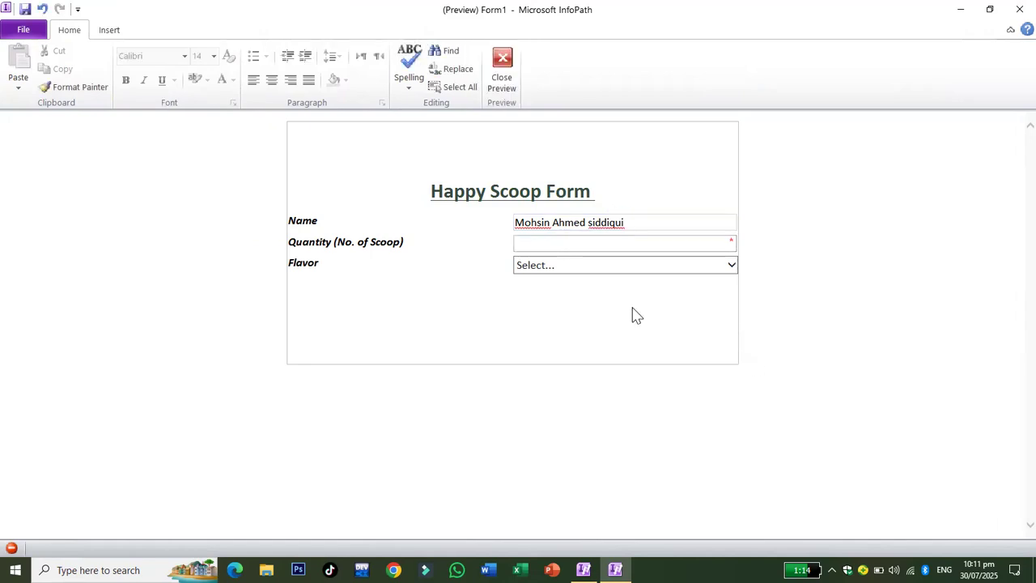
type("7")
left_click(586, 268)
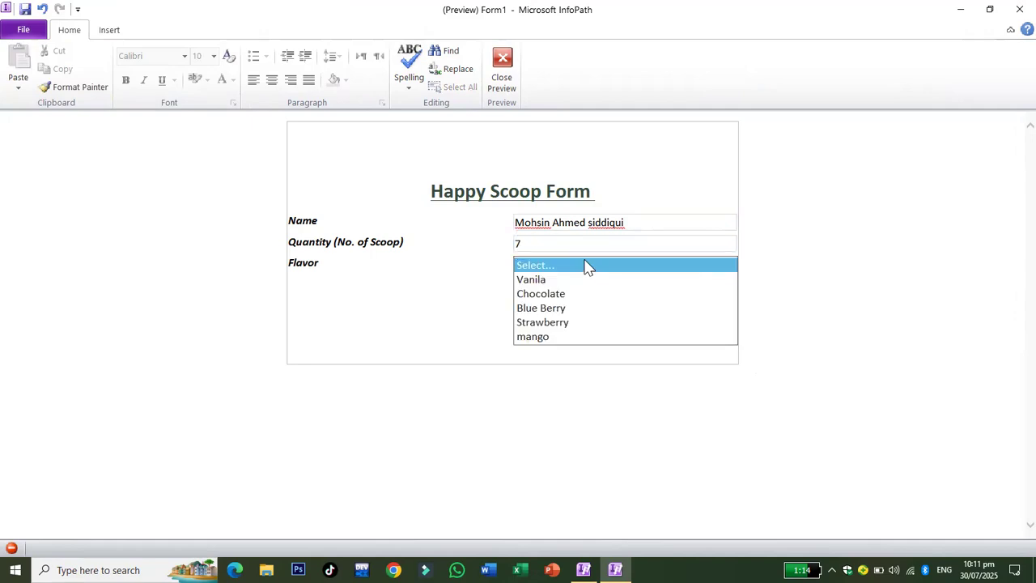
left_click(541, 282)
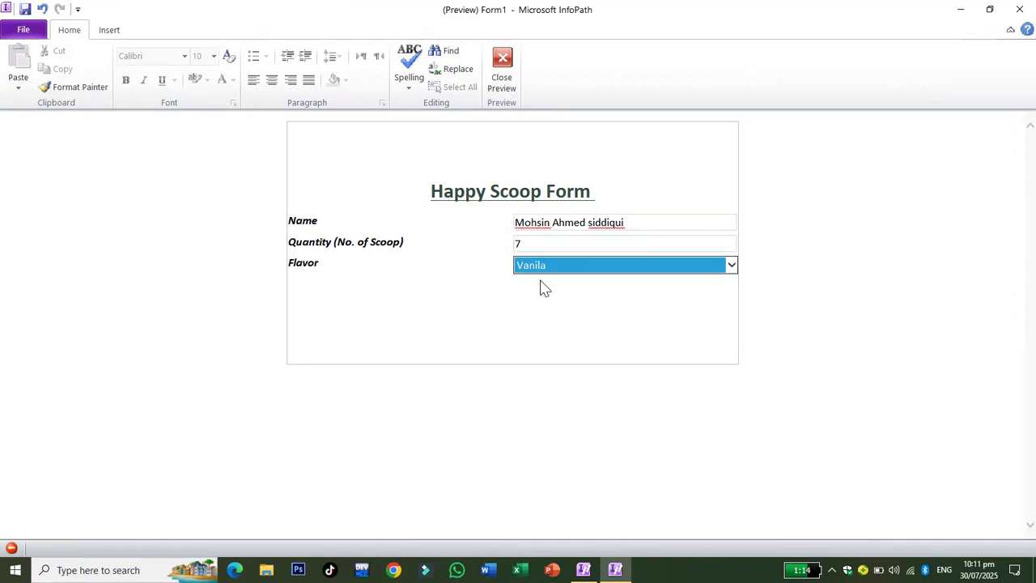
left_click(497, 322)
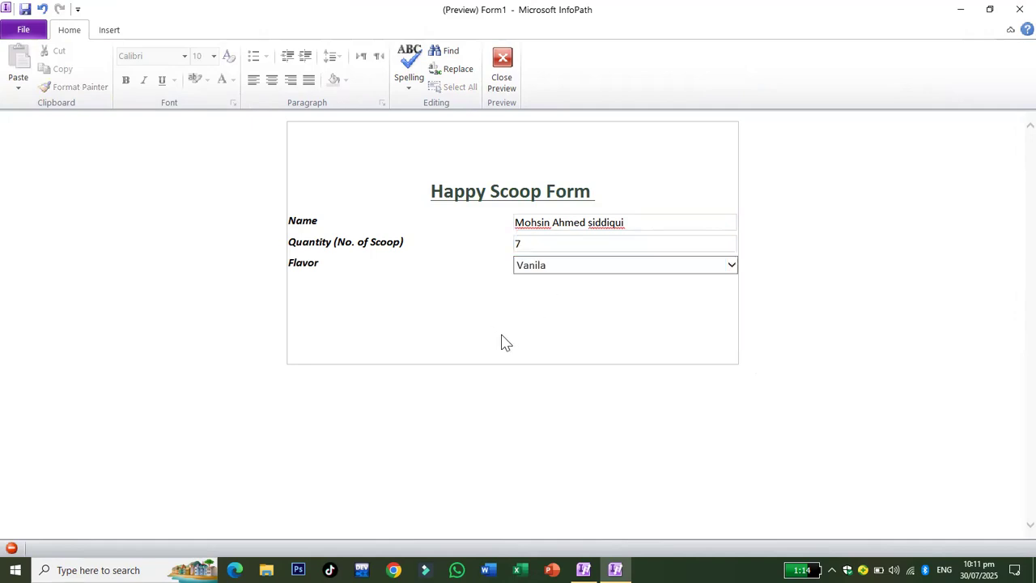
left_click(510, 74)
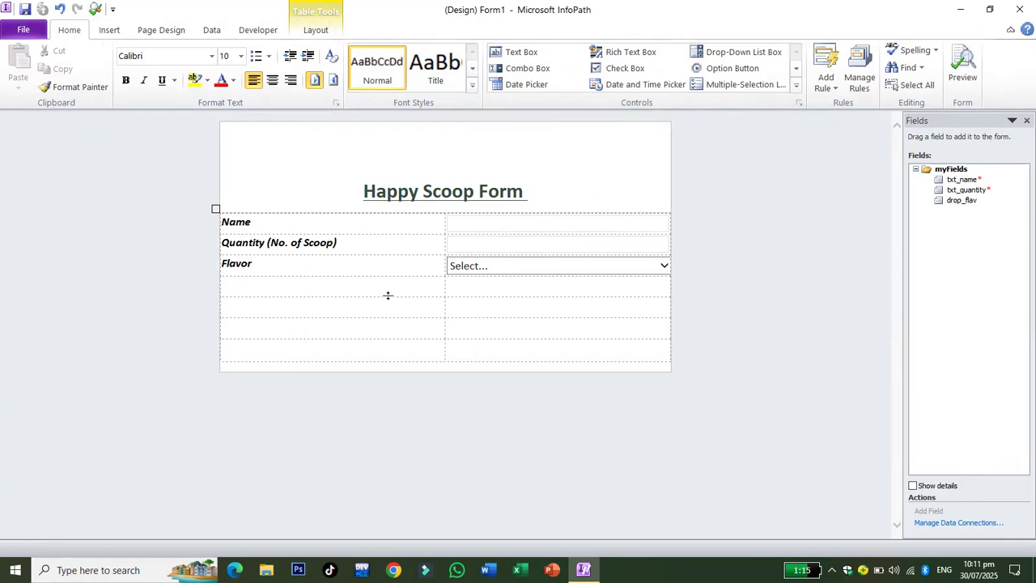
Insert a Button in the left cell below Flavor and enlarge it wider and taller.
left_click(795, 89)
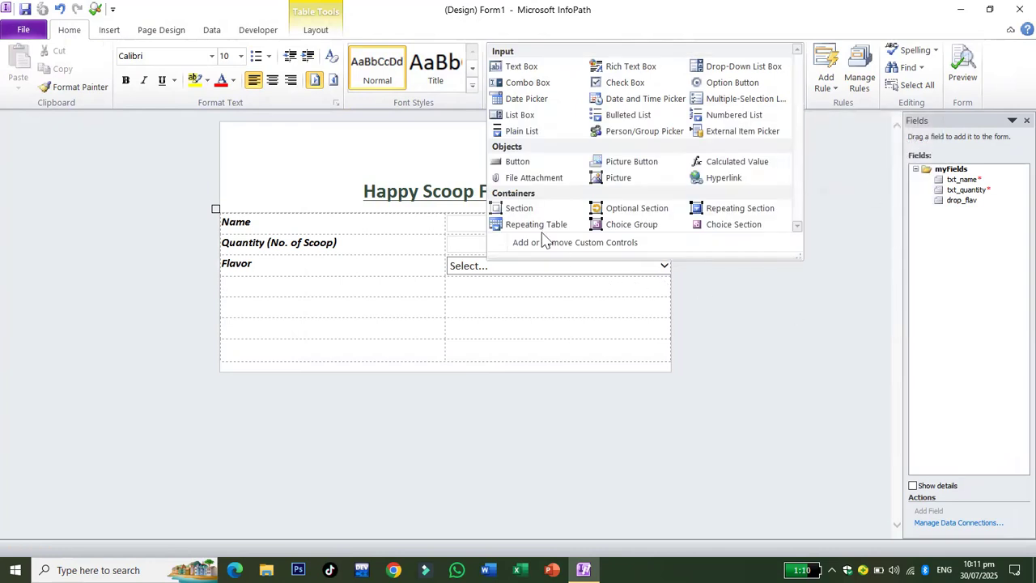
left_click(528, 166)
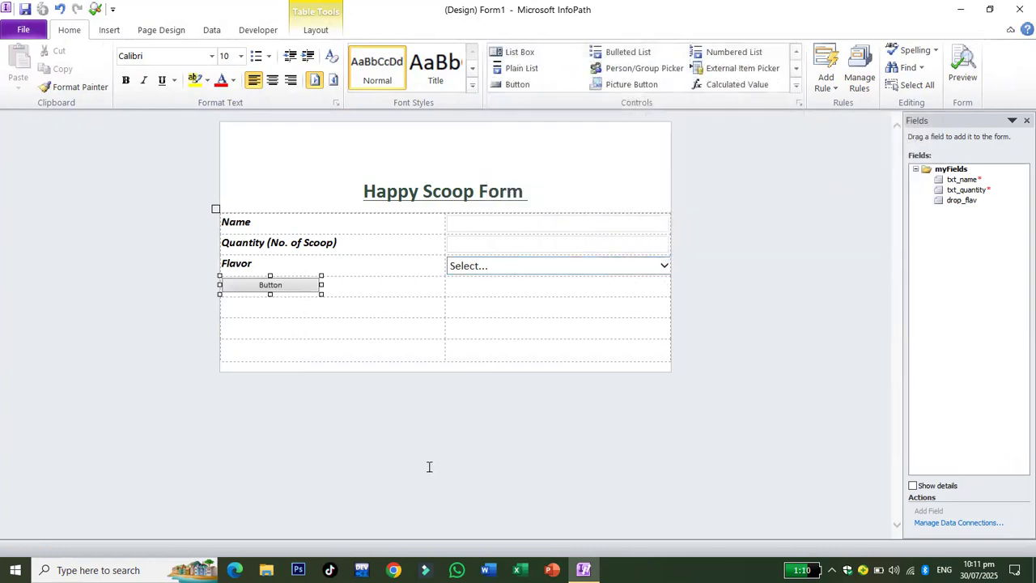
left_click_drag(322, 286, 444, 284)
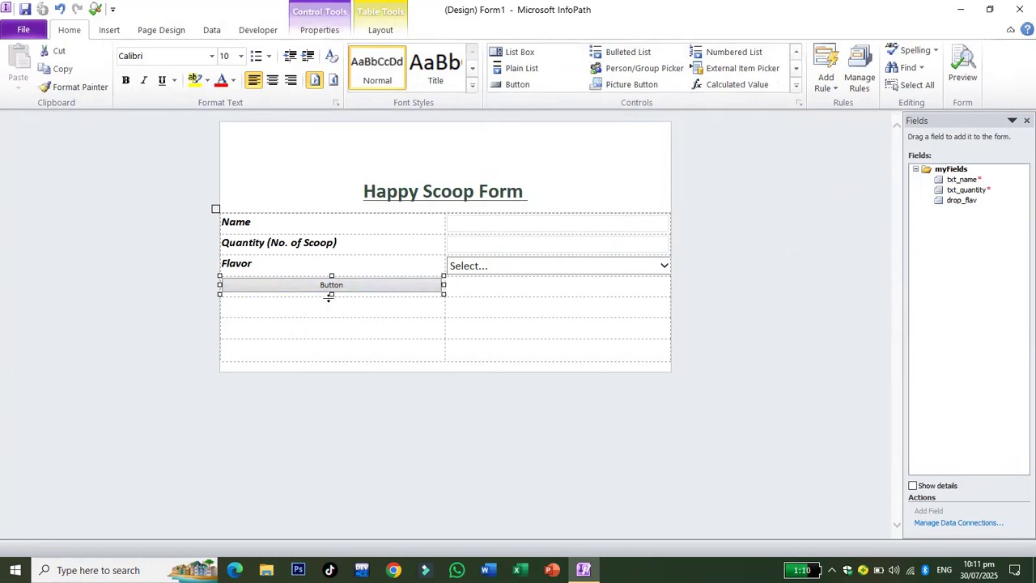
left_click_drag(332, 295, 334, 305)
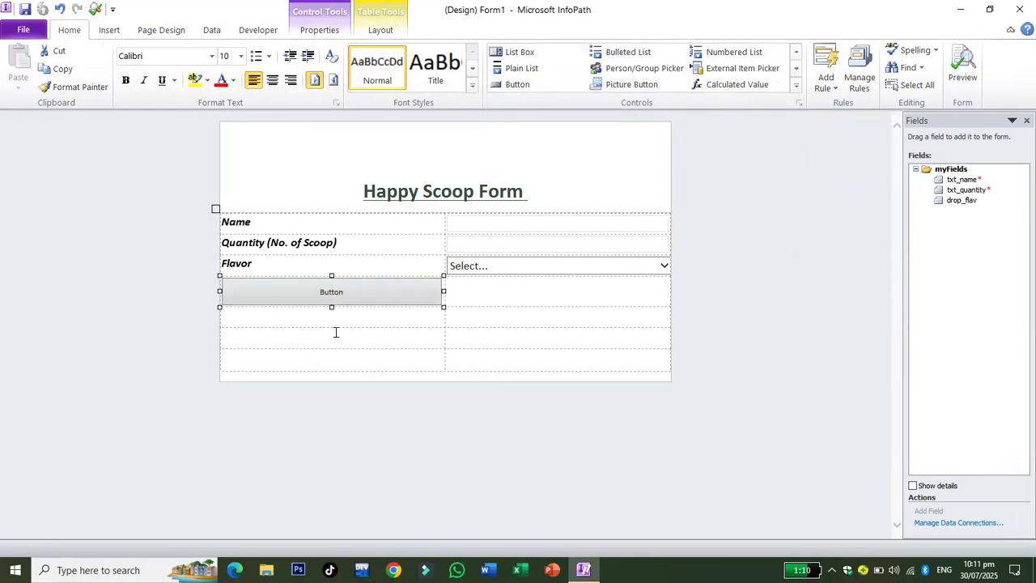
right_click(328, 287)
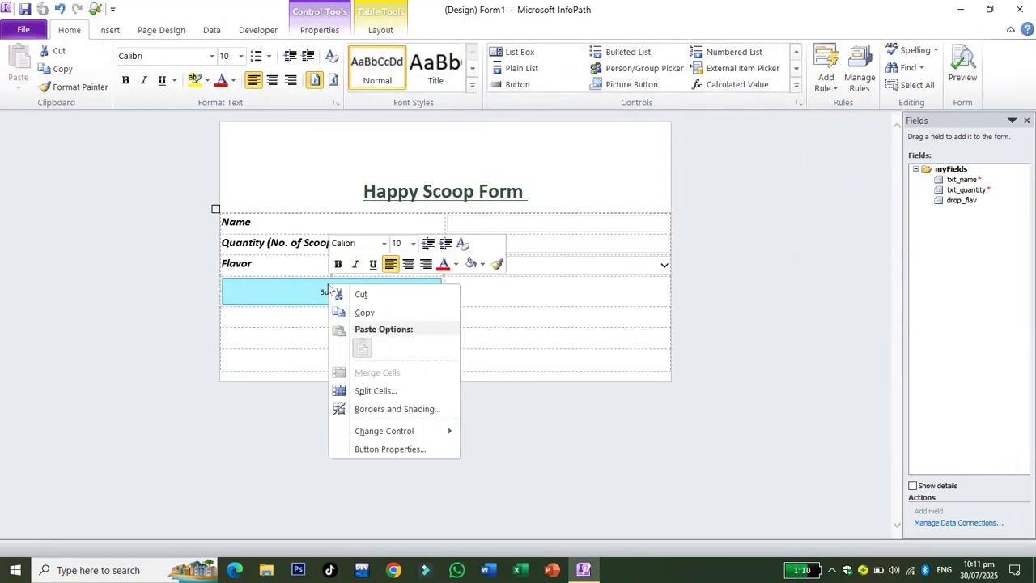
Set the button's label to 'Calculate Price' and its ID to btn_price.
left_click(387, 450)
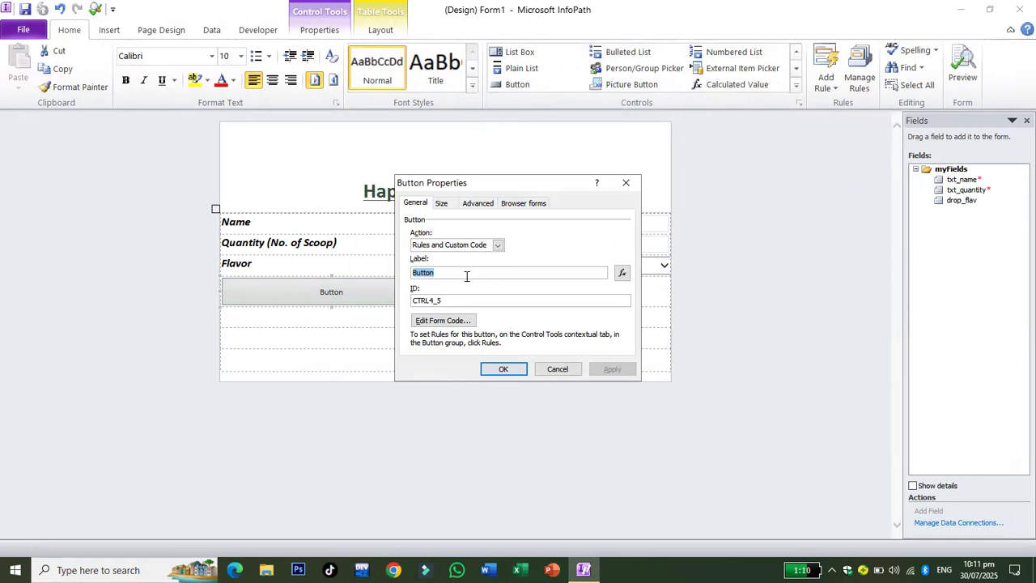
type("Cal")
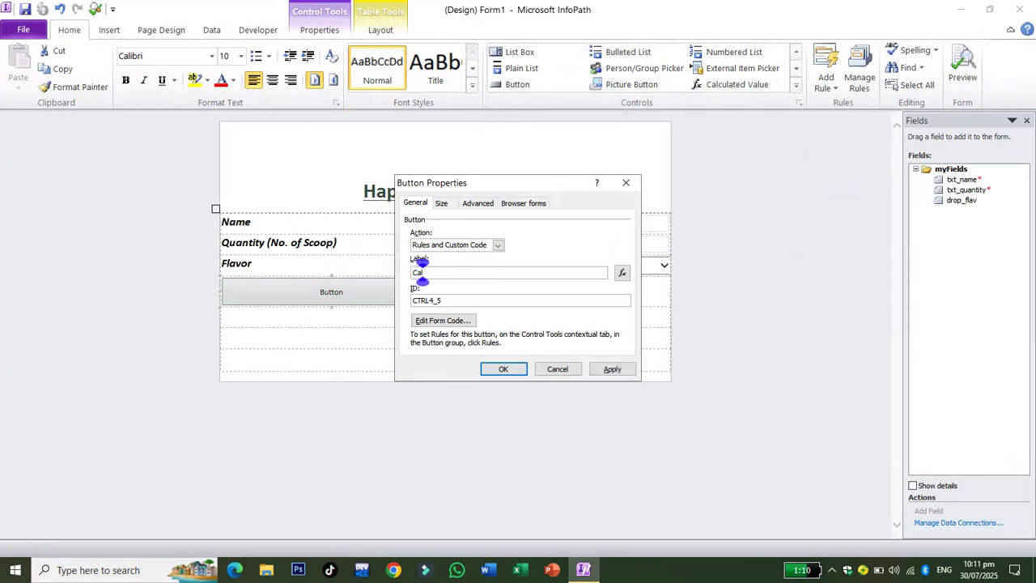
type("culate Price")
double_click(426, 301)
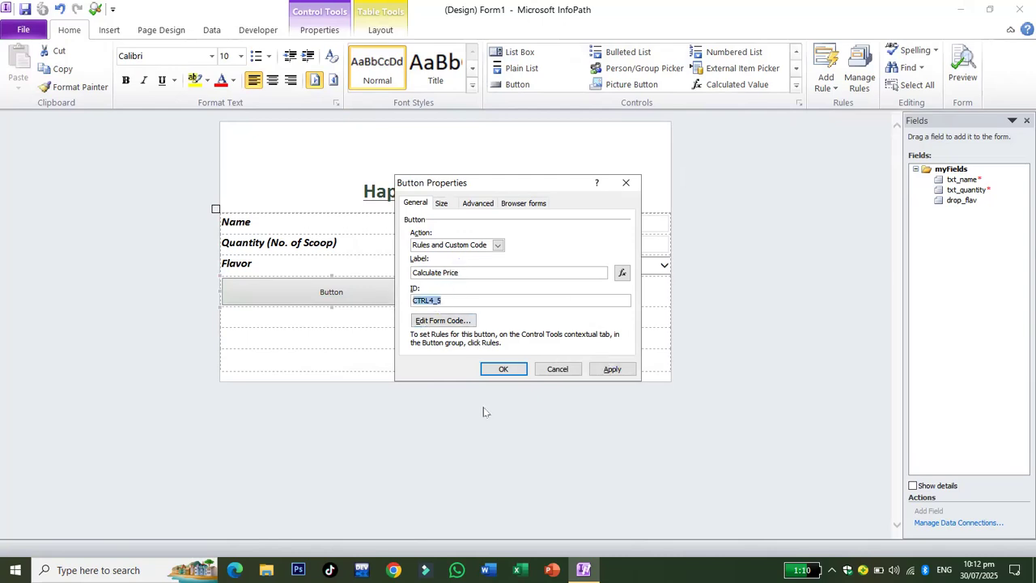
type("btn_price")
left_click(502, 370)
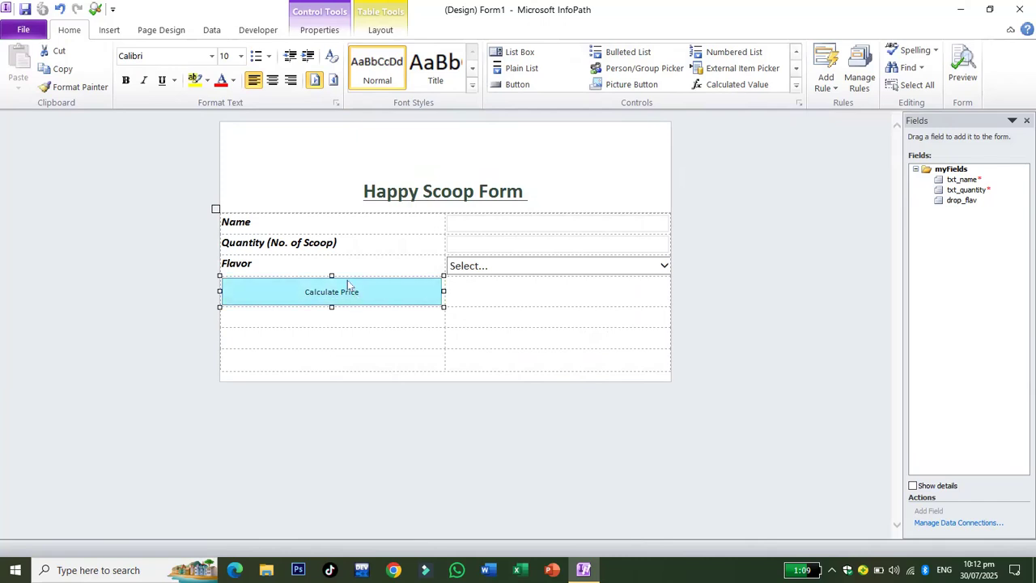
Format the button text at 24 pt in red.
left_click(238, 57)
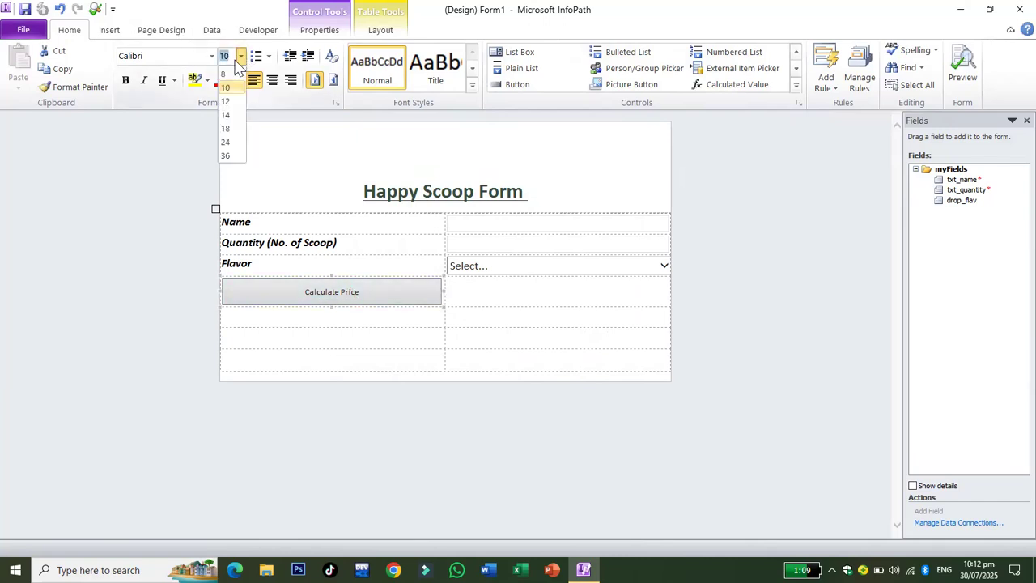
left_click(225, 142)
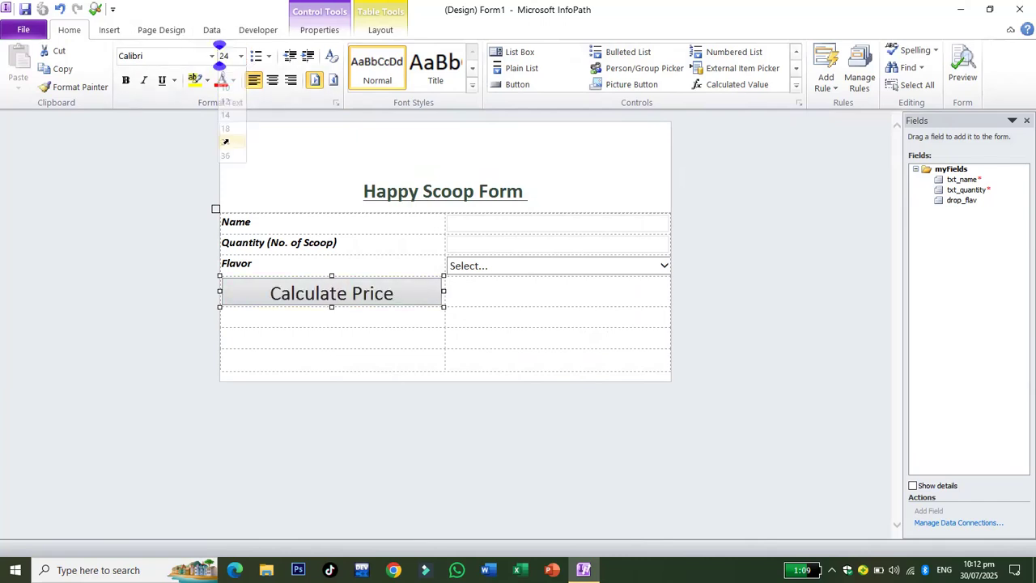
left_click(220, 81)
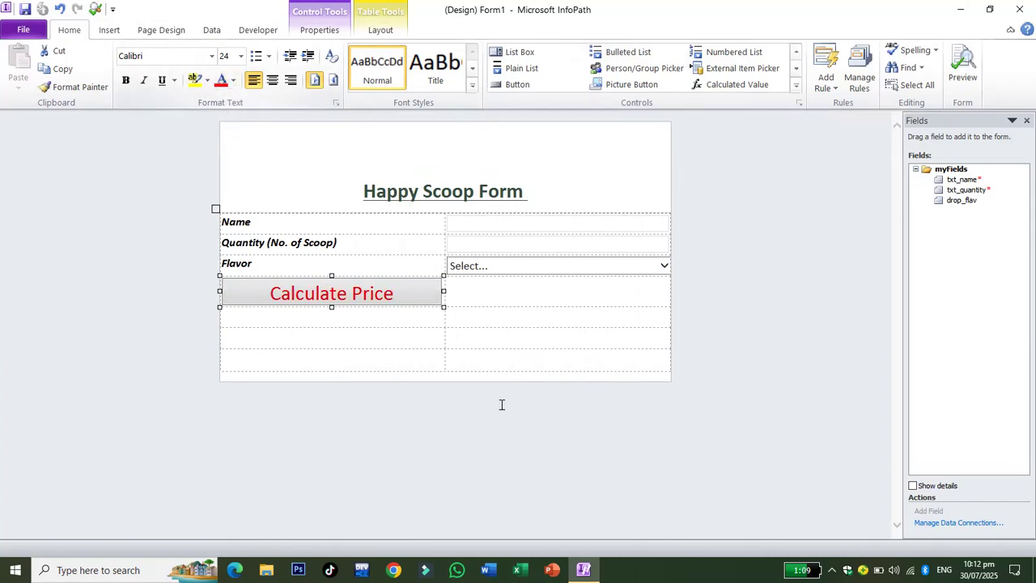
left_click(528, 355)
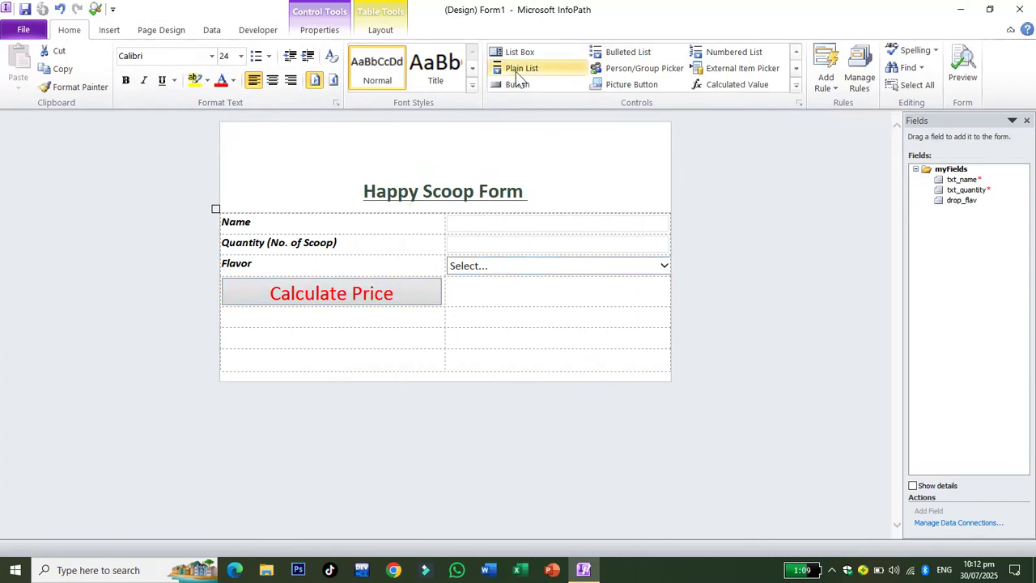
Try a text box beside Calculate Price, then delete the field4 text box.
left_click(797, 51)
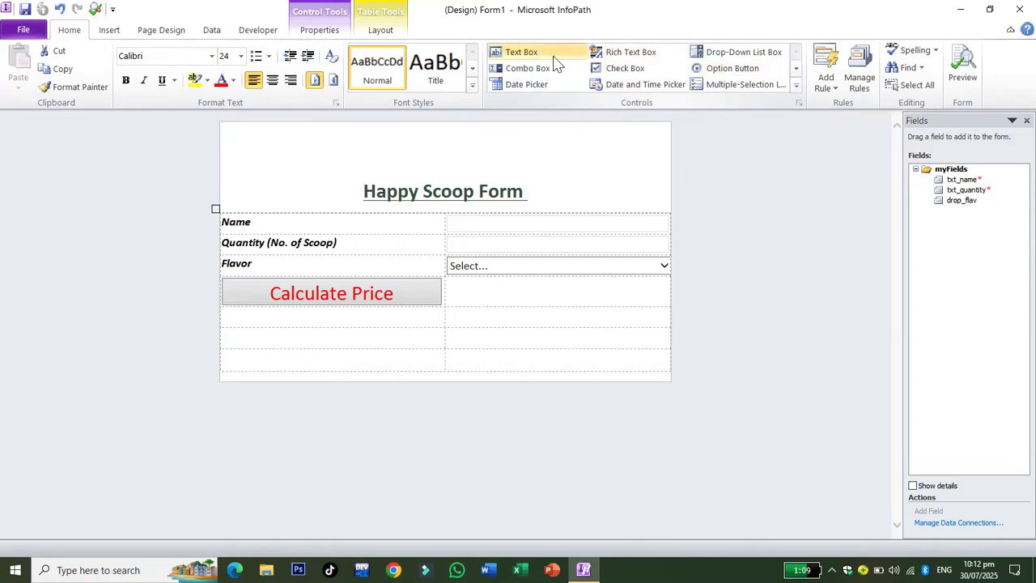
left_click(552, 55)
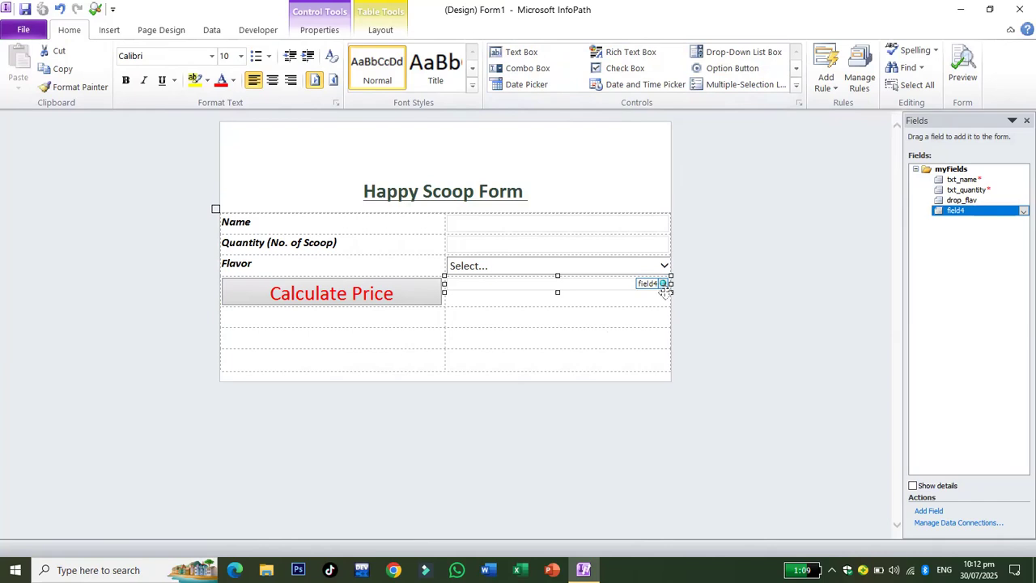
left_click_drag(666, 289, 653, 289)
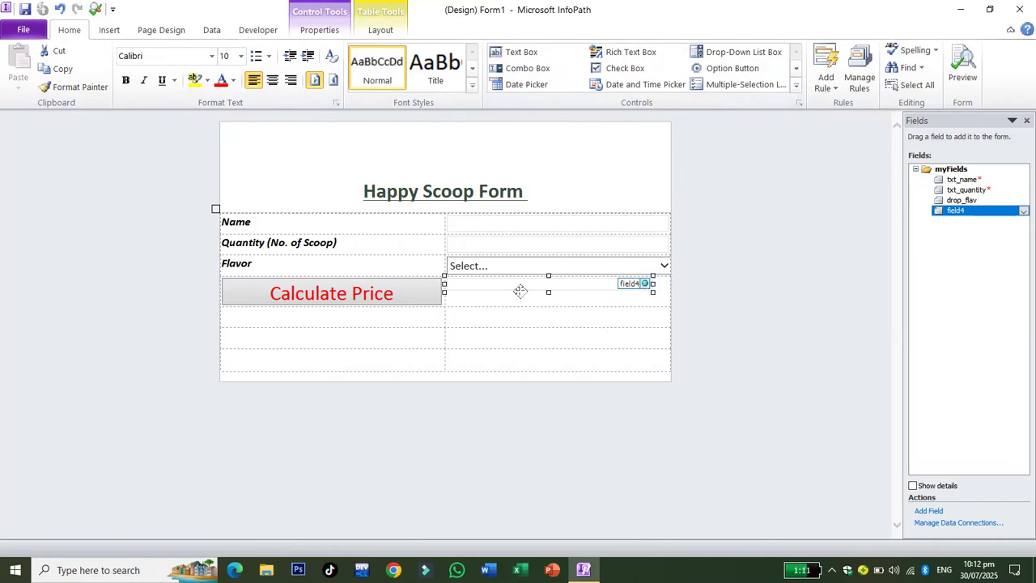
left_click(290, 81)
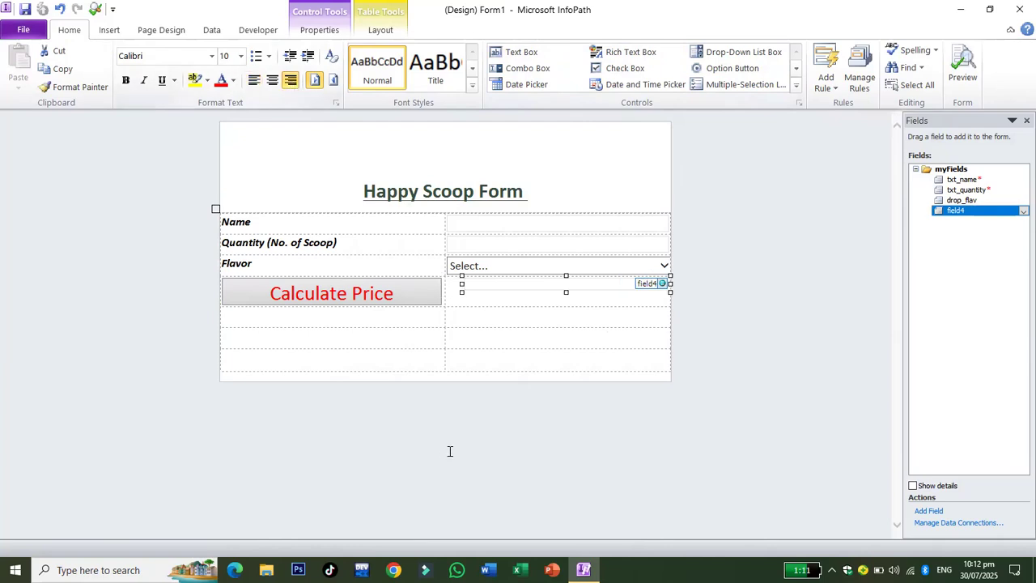
left_click(486, 374)
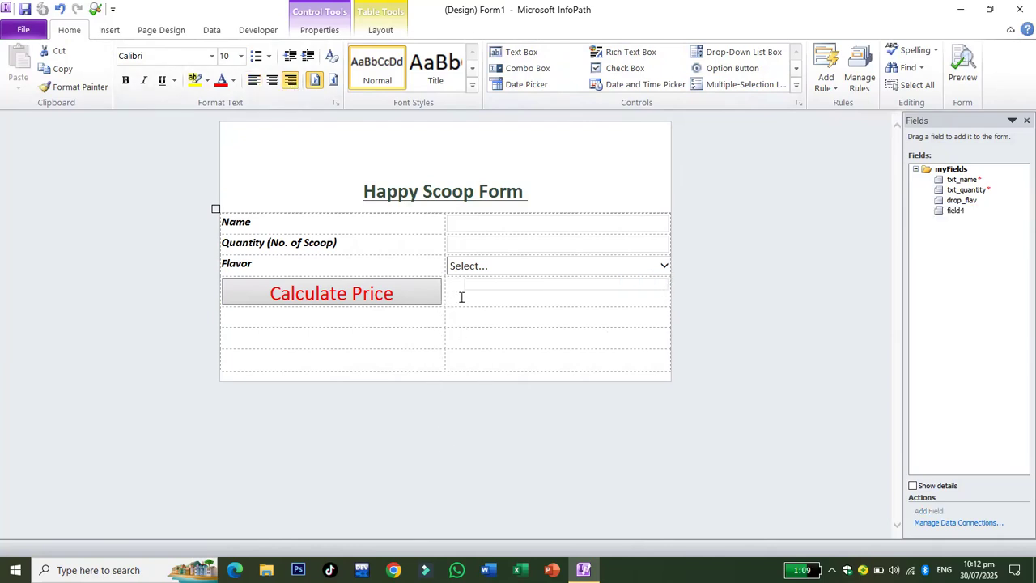
left_click(253, 80)
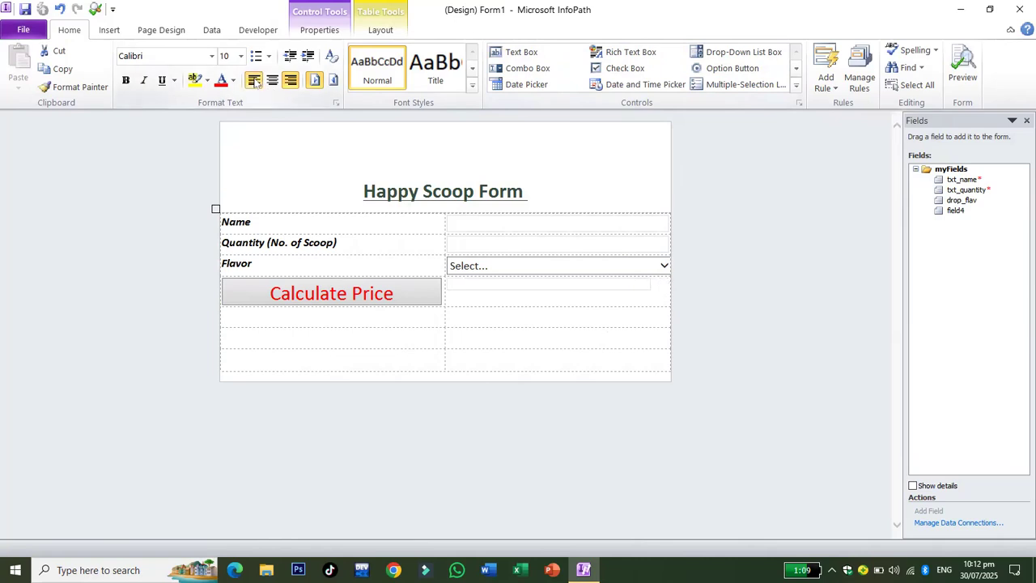
left_click(519, 290)
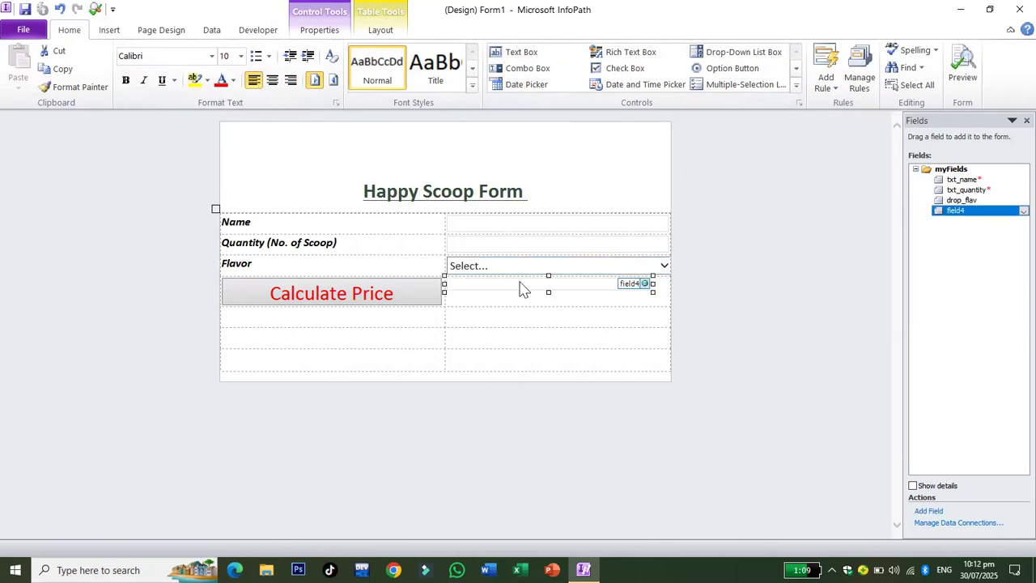
key("Delete")
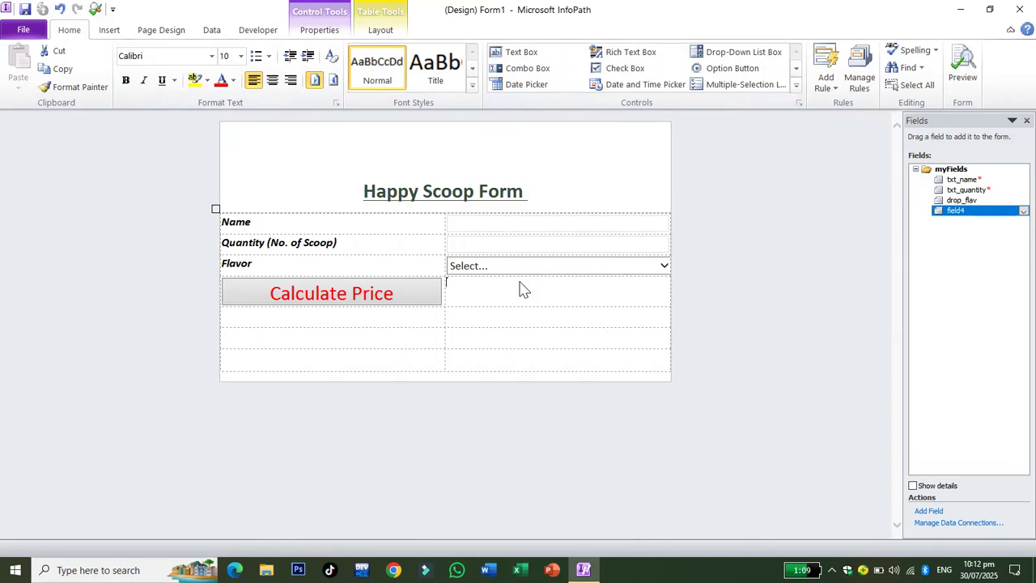
Make the label 'Rs.', centre it vertically at 18 pt, and add a text box after it.
left_click(521, 282)
type(".")
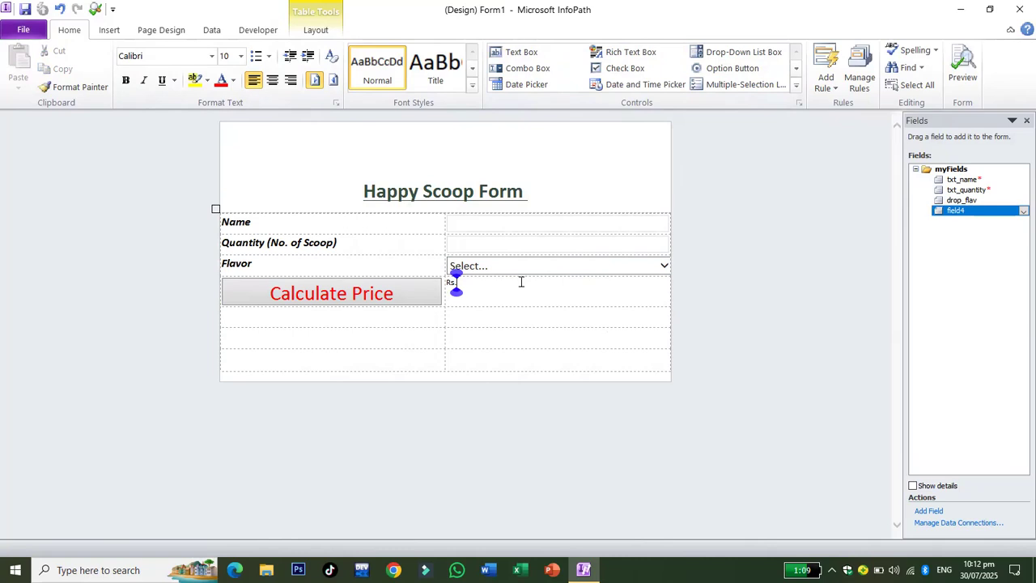
left_click_drag(469, 290, 451, 277)
left_click(421, 286)
left_click(459, 282)
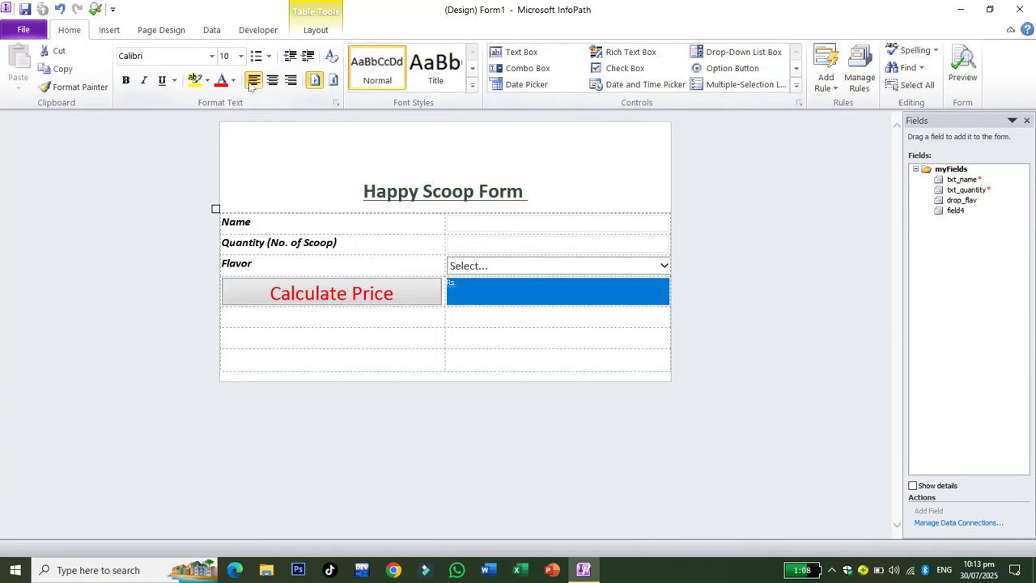
left_click(316, 33)
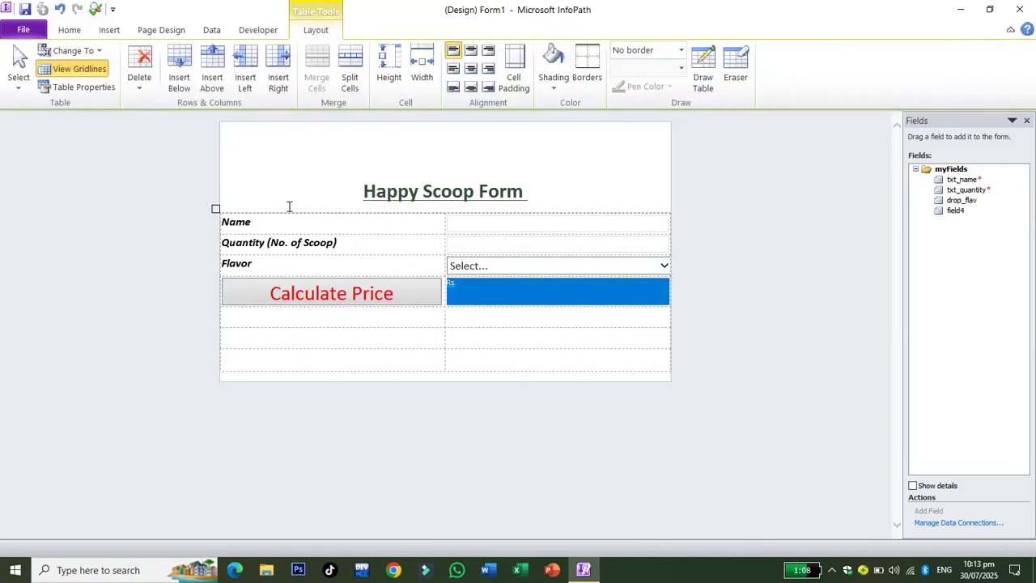
left_click(454, 70)
left_click(69, 31)
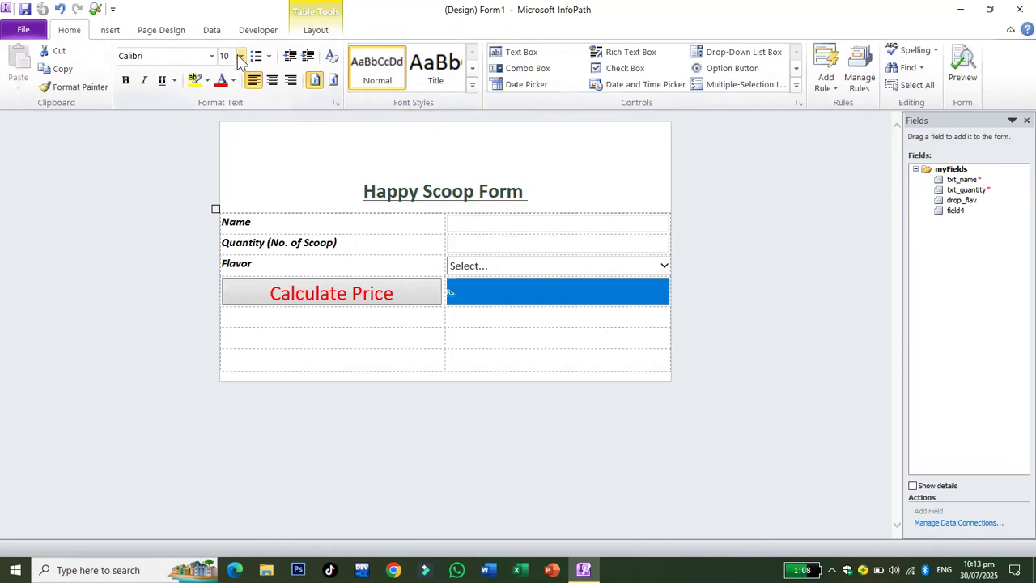
left_click(240, 57)
left_click(227, 125)
left_click(517, 299)
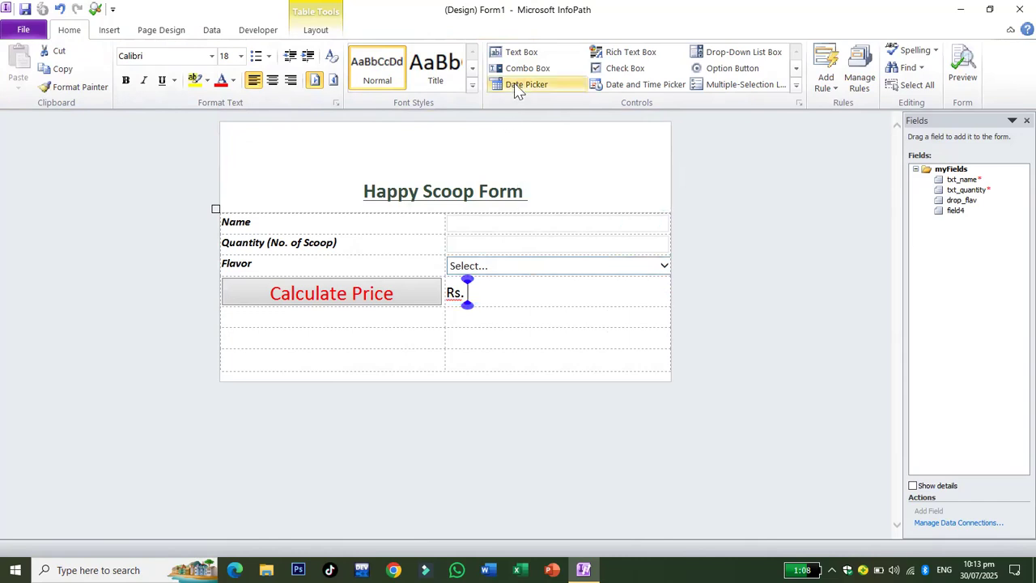
left_click(519, 52)
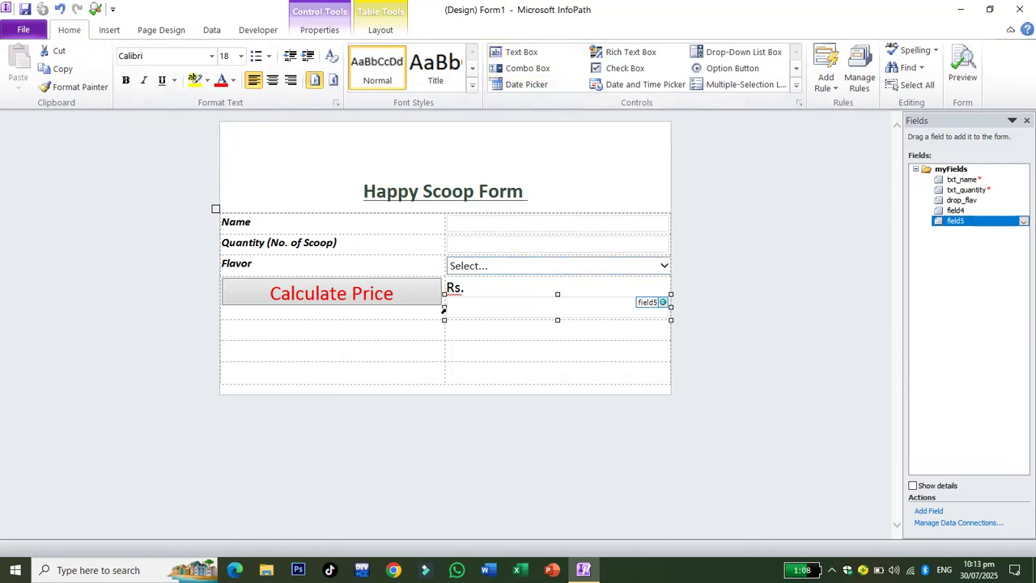
Narrow the field5 text box so it fits on the Rs. line.
left_click_drag(441, 307, 456, 317)
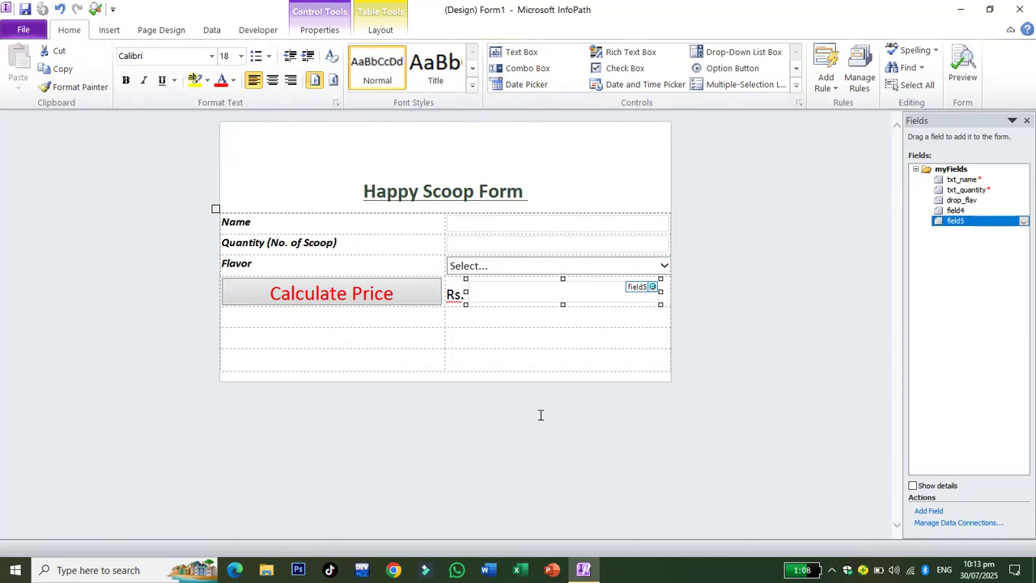
left_click(545, 358)
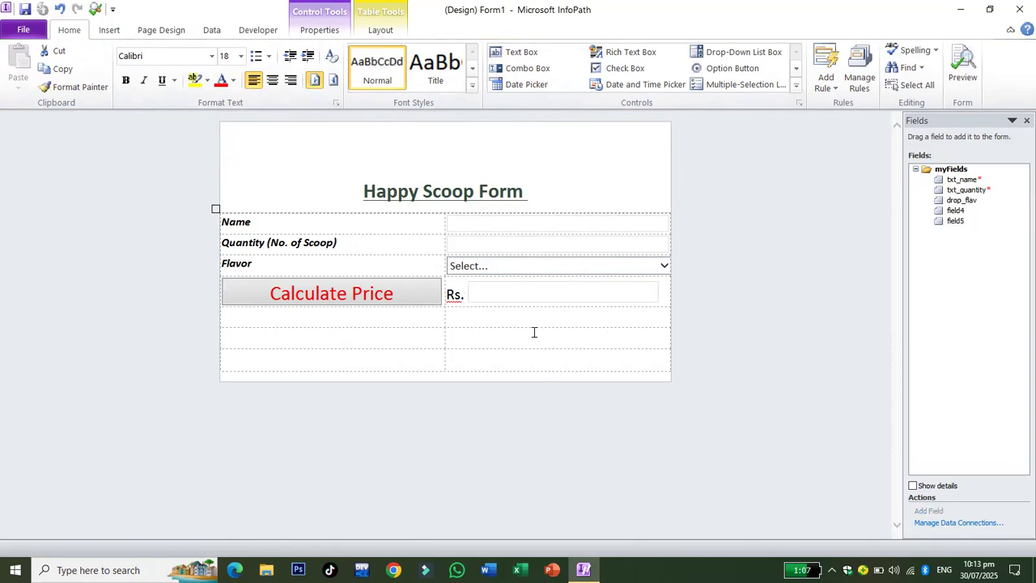
left_click(406, 307)
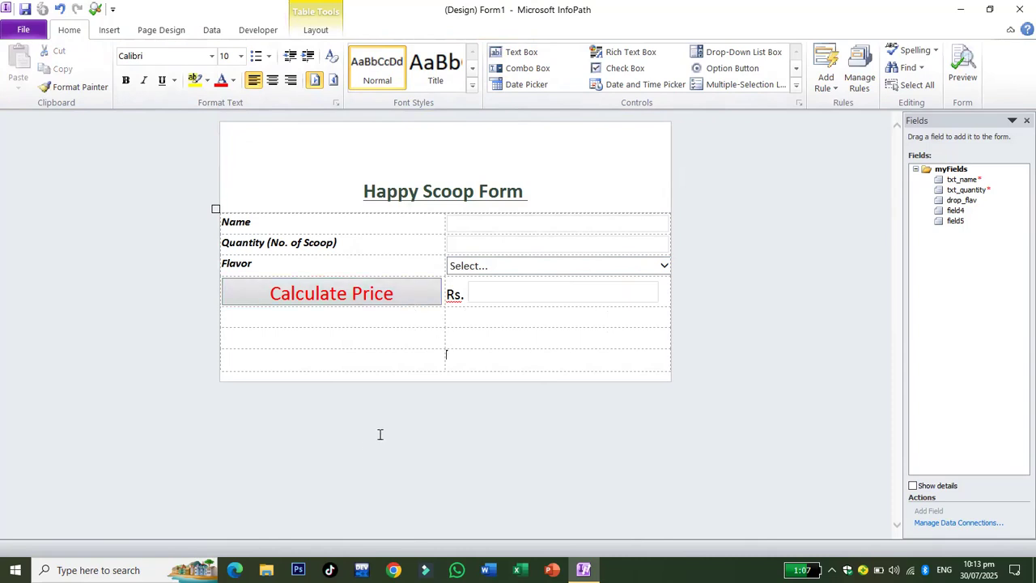
left_click(509, 296)
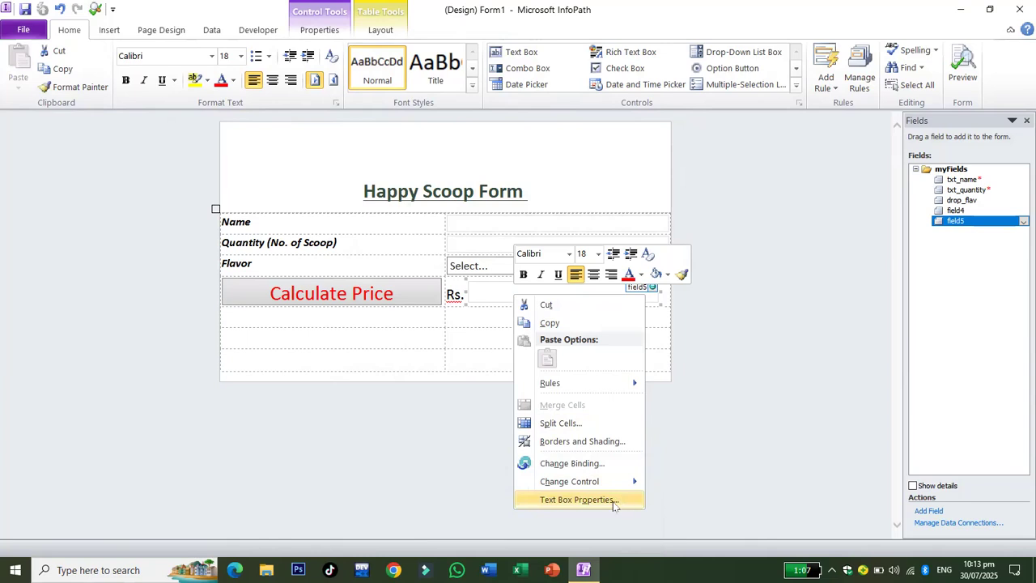
Rename the price text box's field to txt_price.
left_click(614, 500)
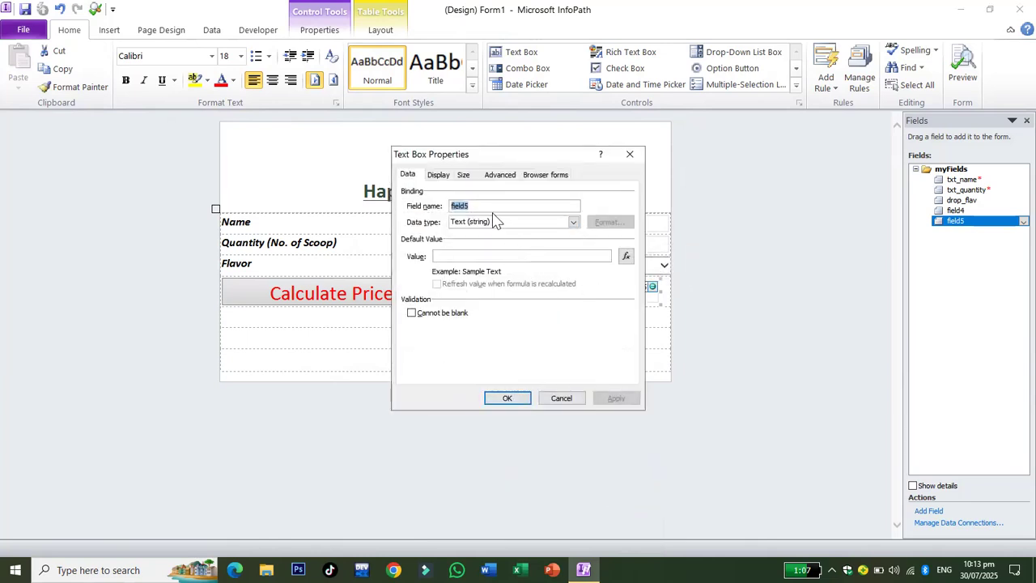
type("txt")
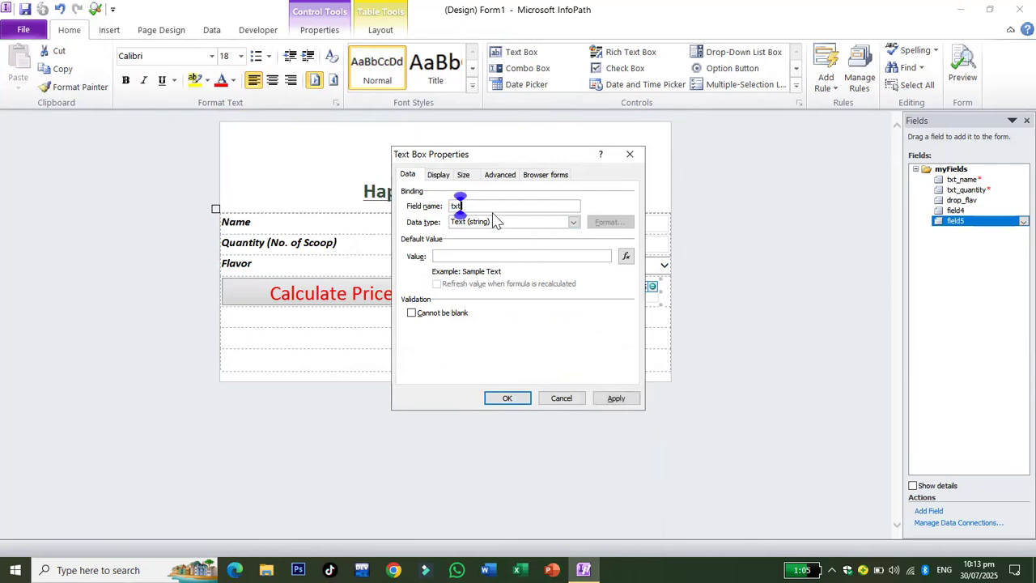
type("_price")
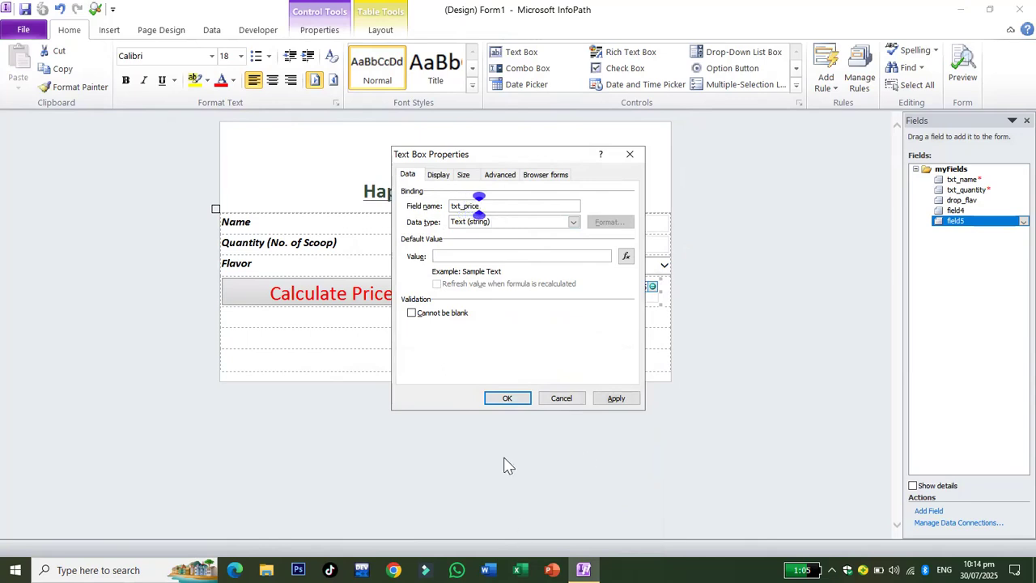
left_click(508, 397)
left_click(521, 377)
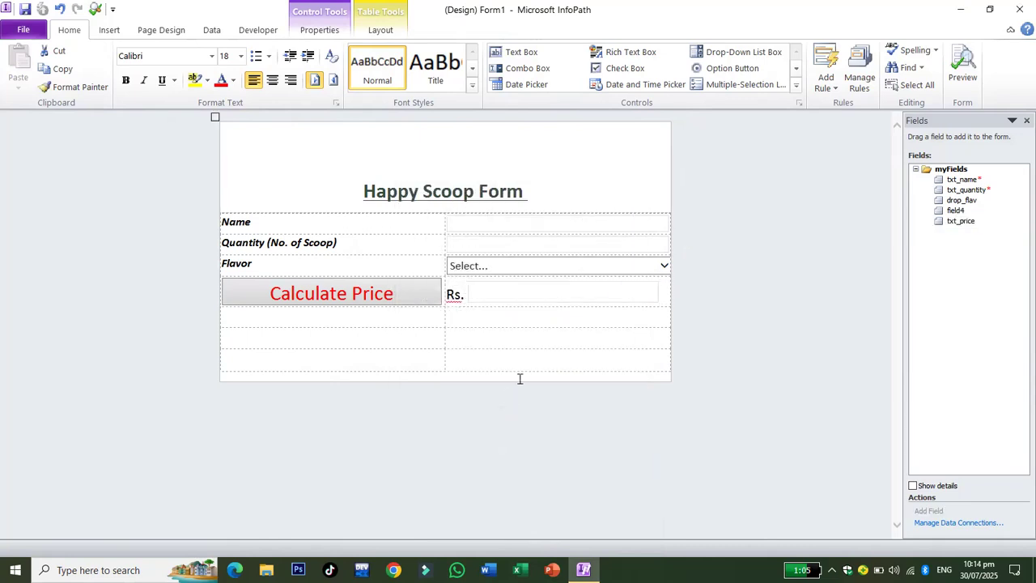
Set txt_price's data type to Whole Number (integer).
left_click(543, 294)
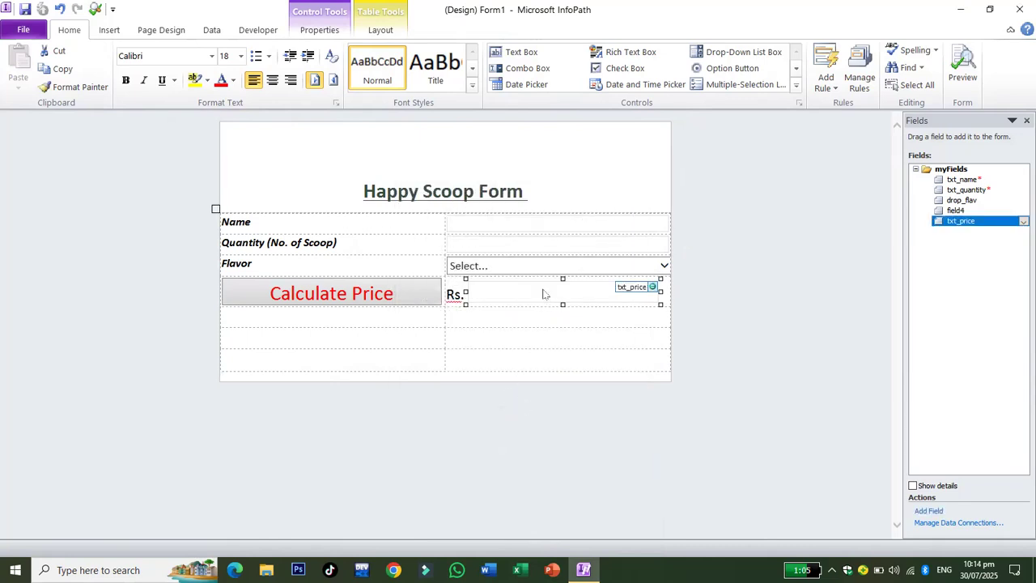
right_click(544, 294)
left_click(585, 495)
left_click(500, 222)
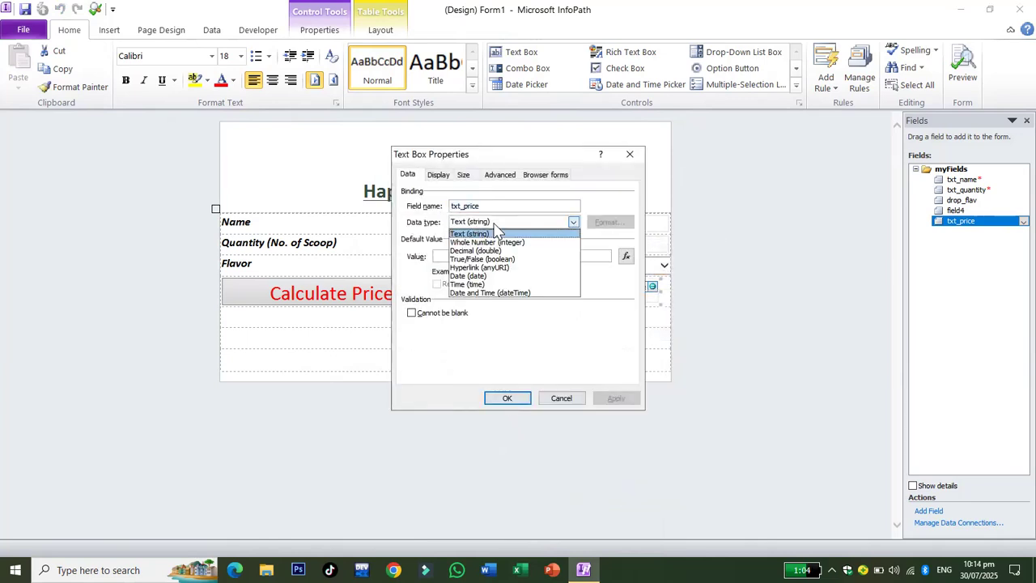
left_click(490, 242)
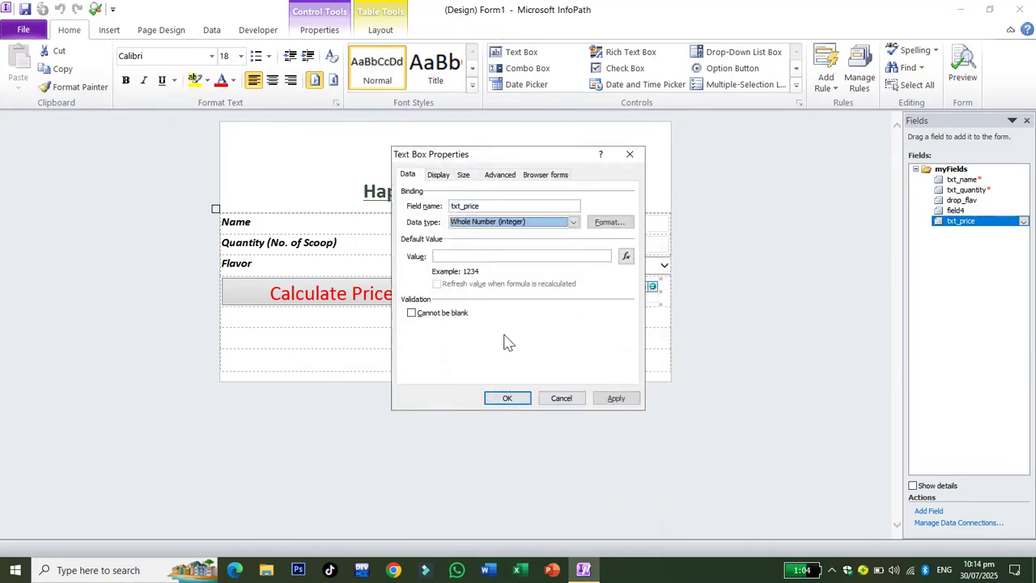
left_click(508, 399)
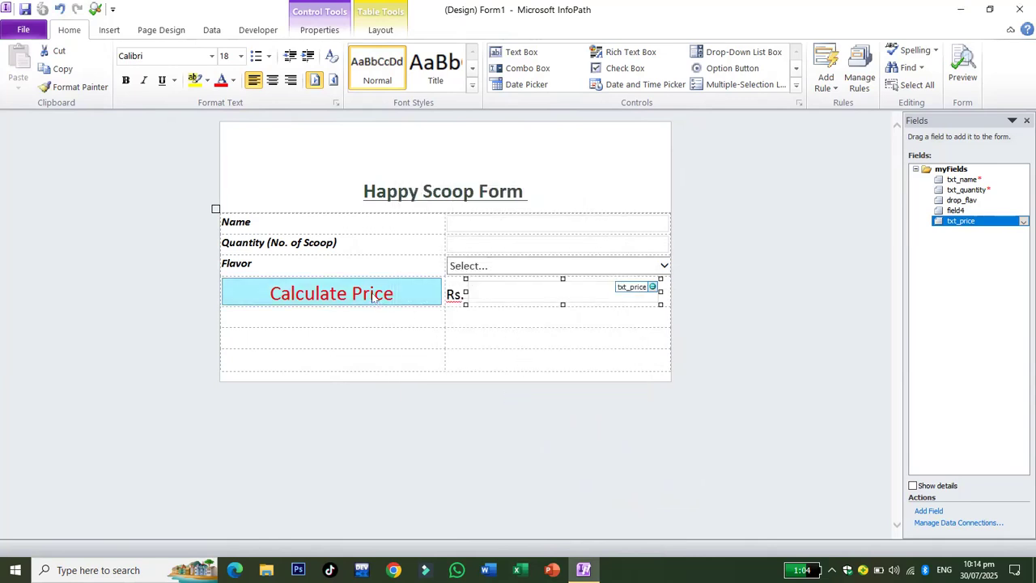
Open Button Properties for the Calculate Price button (ID btn_price).
left_click(322, 297)
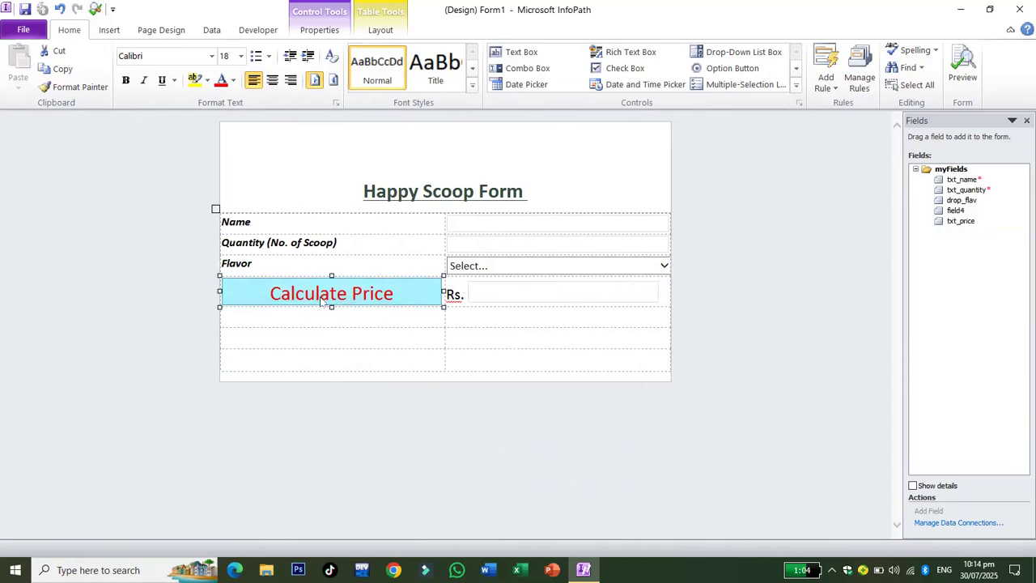
right_click(327, 293)
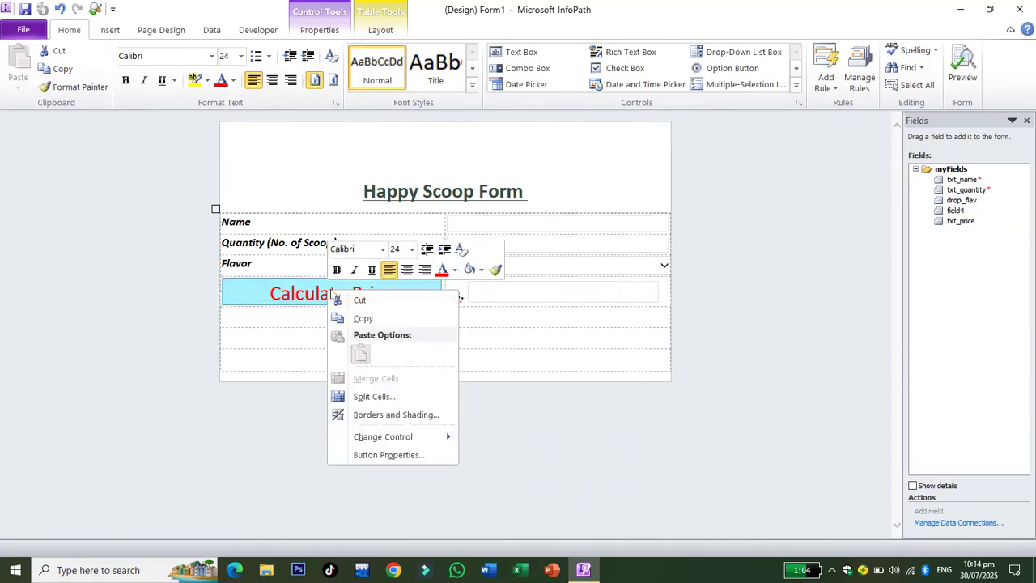
left_click(374, 455)
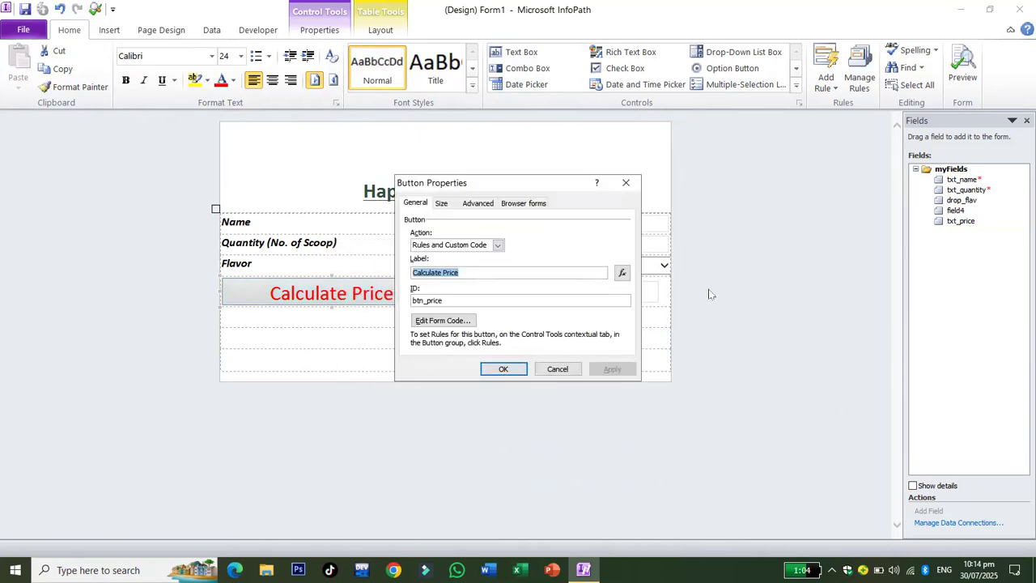
Add a When This Button Is Clicked rule with a Set a Field's Value action.
left_click(627, 184)
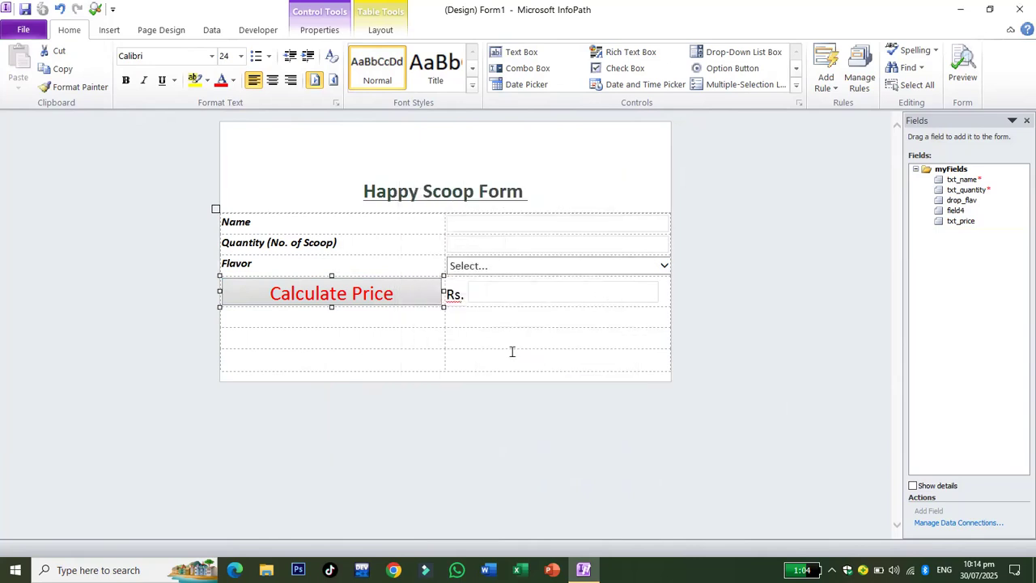
left_click(834, 87)
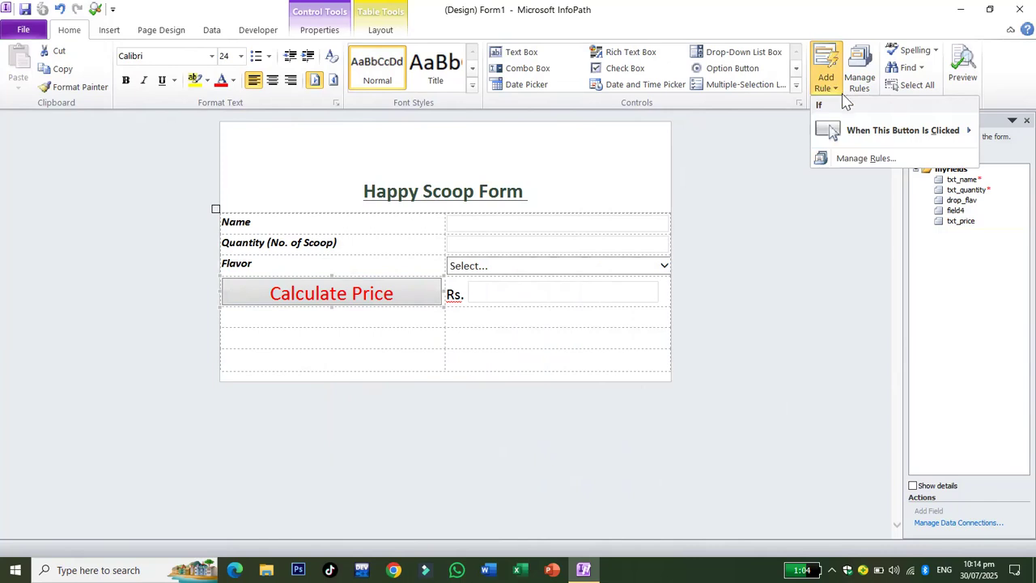
mouse_move(865, 132)
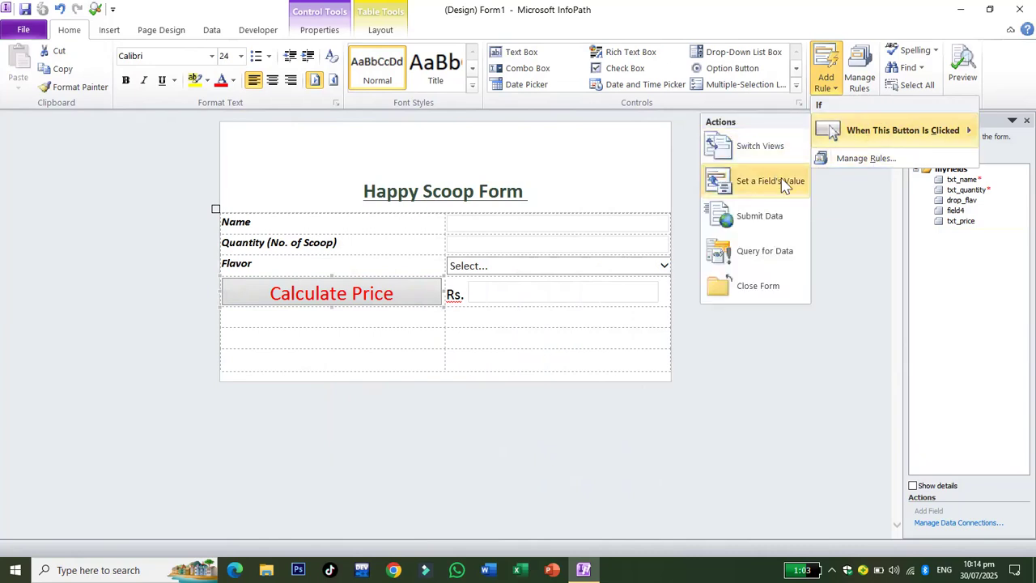
left_click(782, 182)
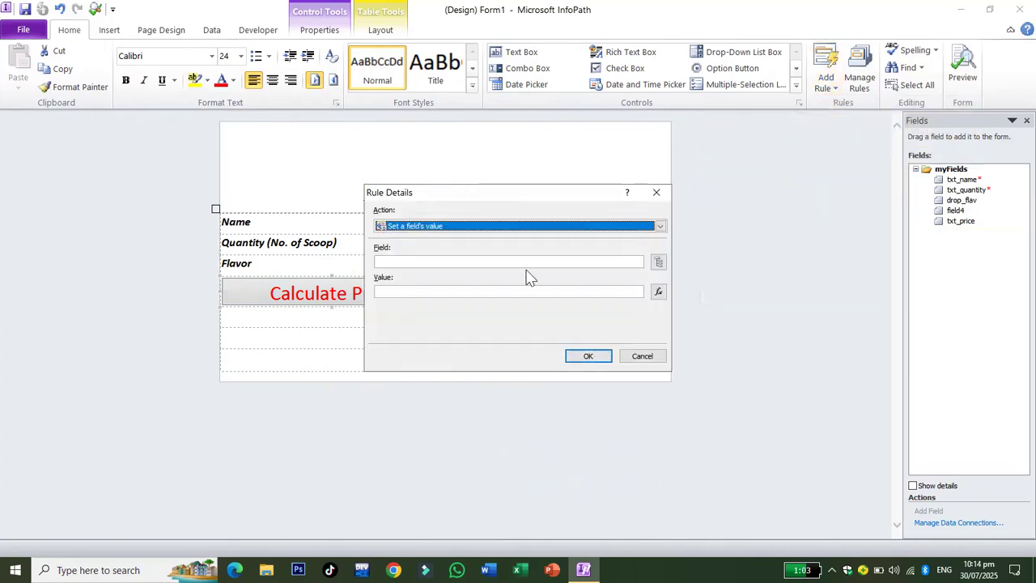
Target the rule at txt_price and open the formula editor for its value.
left_click(658, 262)
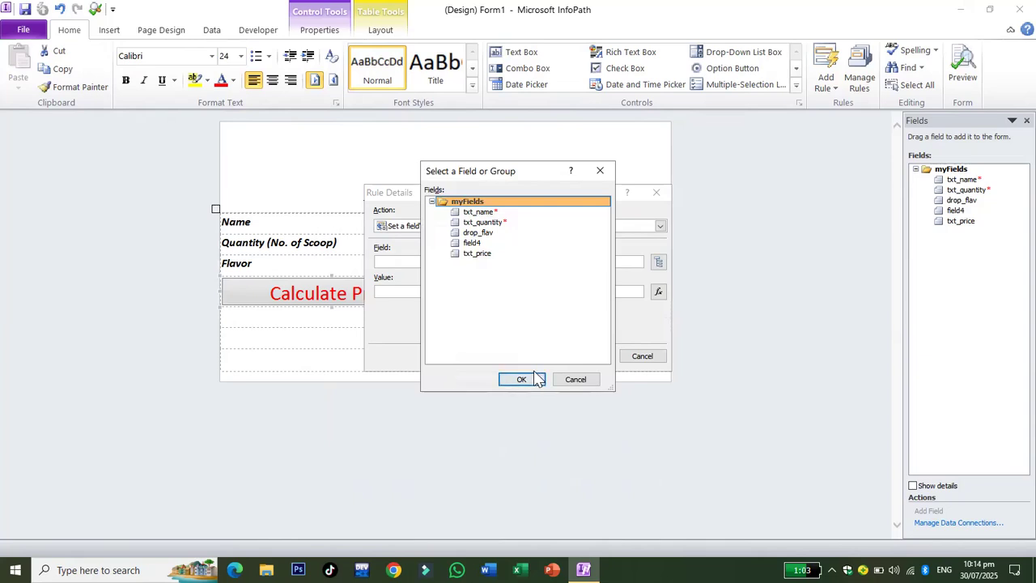
left_click(481, 256)
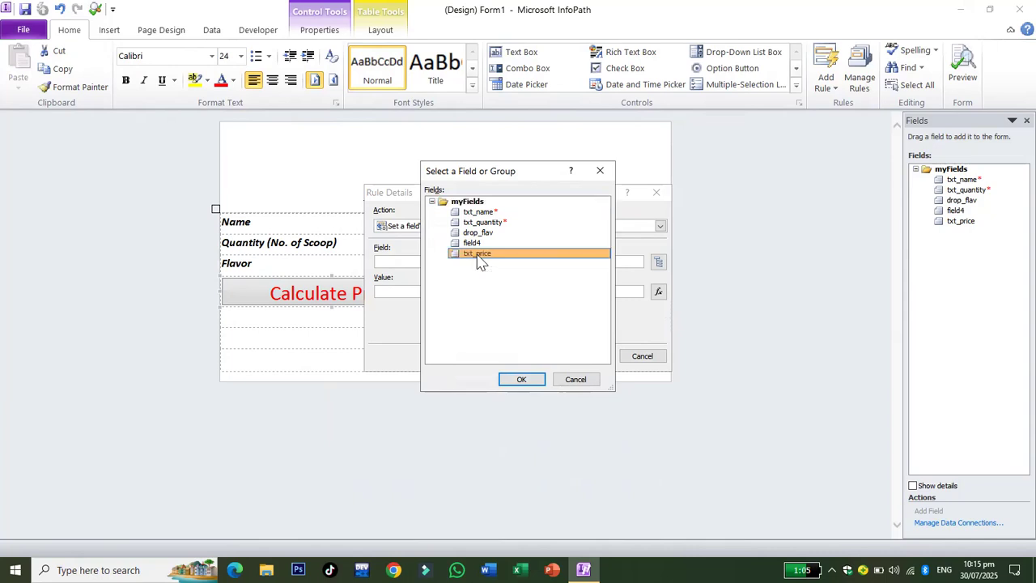
left_click(524, 380)
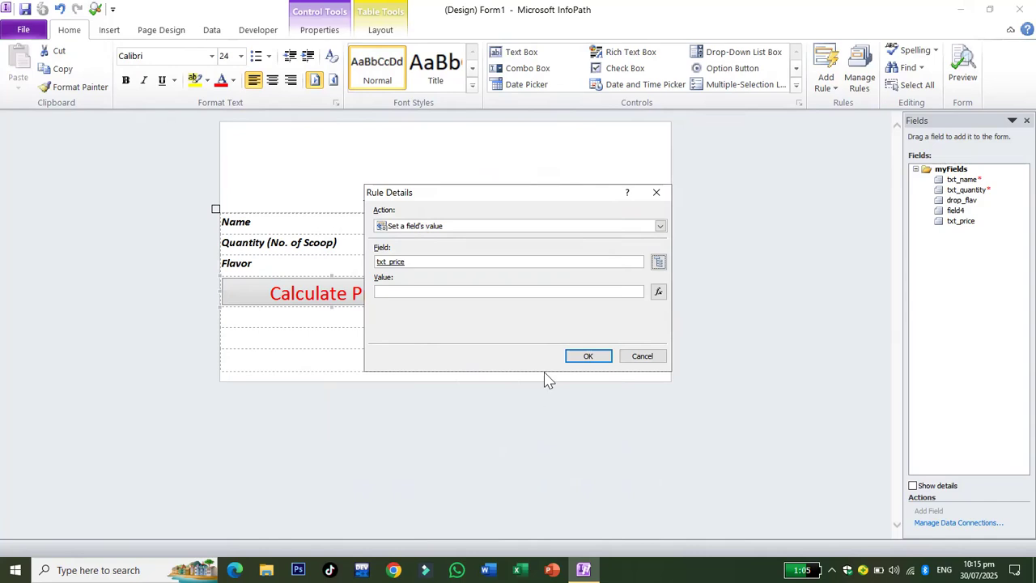
left_click(659, 292)
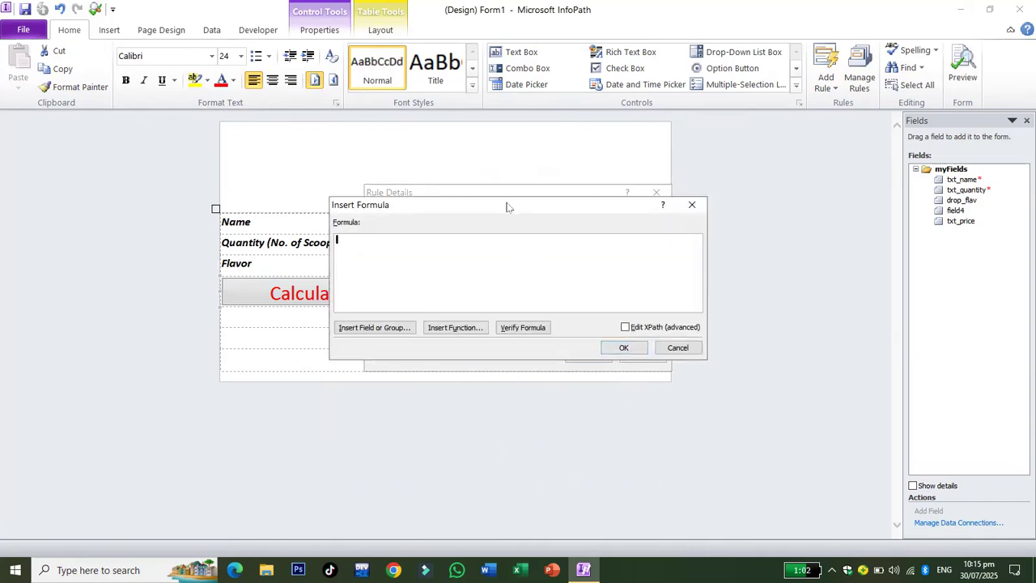
Build the formula txt_quantity * 100 in Insert Formula.
left_click_drag(507, 206, 655, 159)
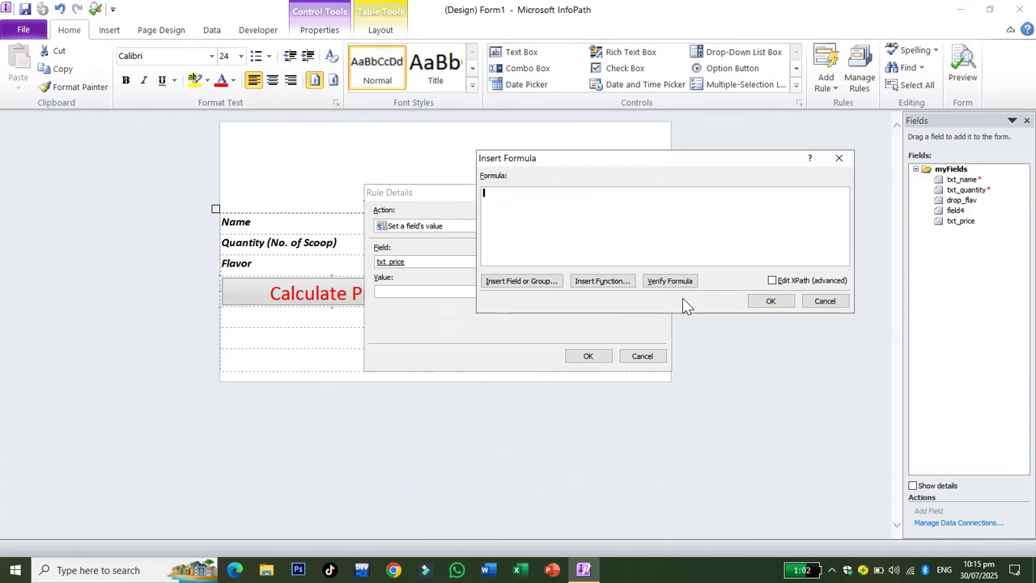
left_click(521, 283)
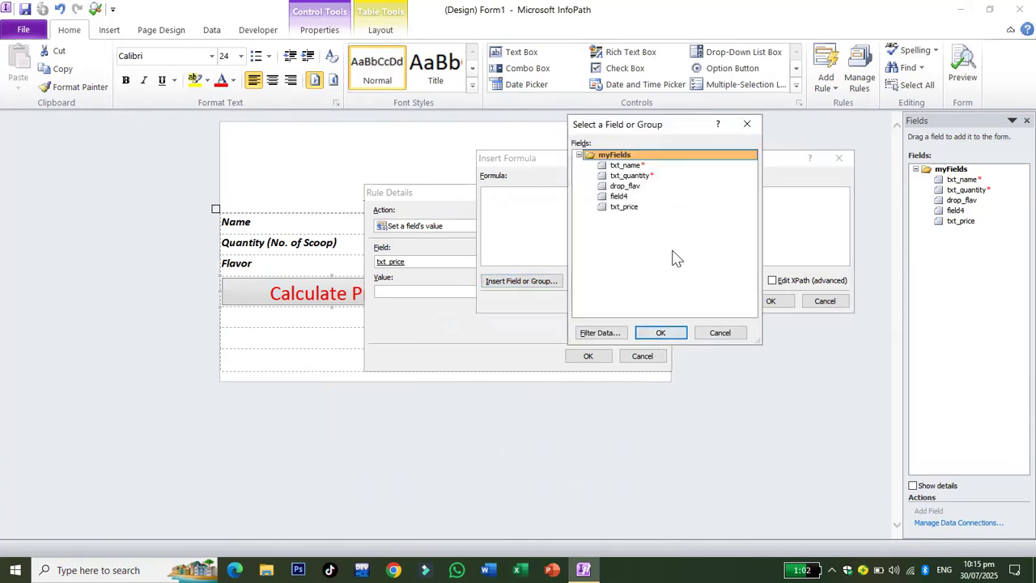
left_click(639, 178)
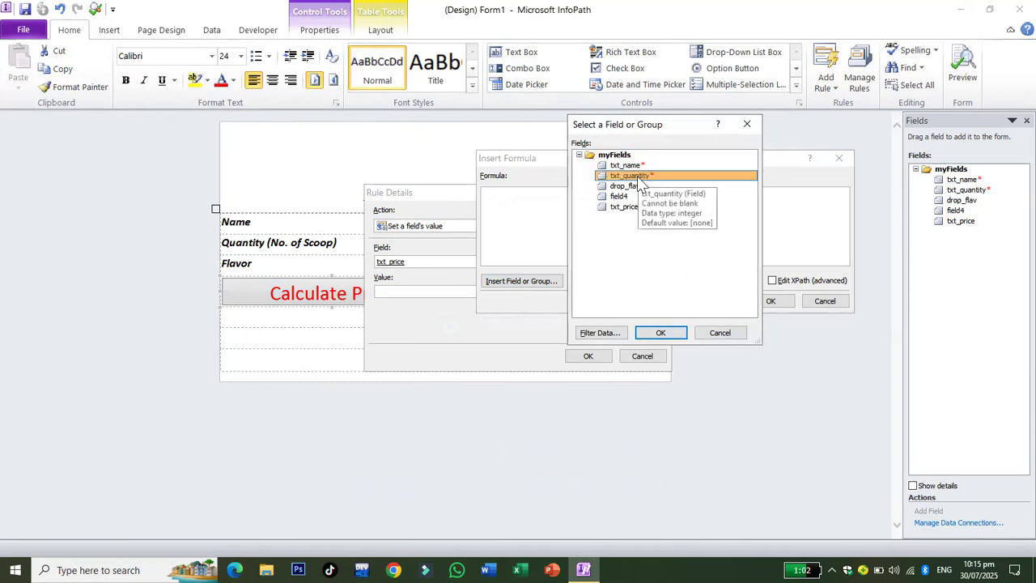
left_click(662, 333)
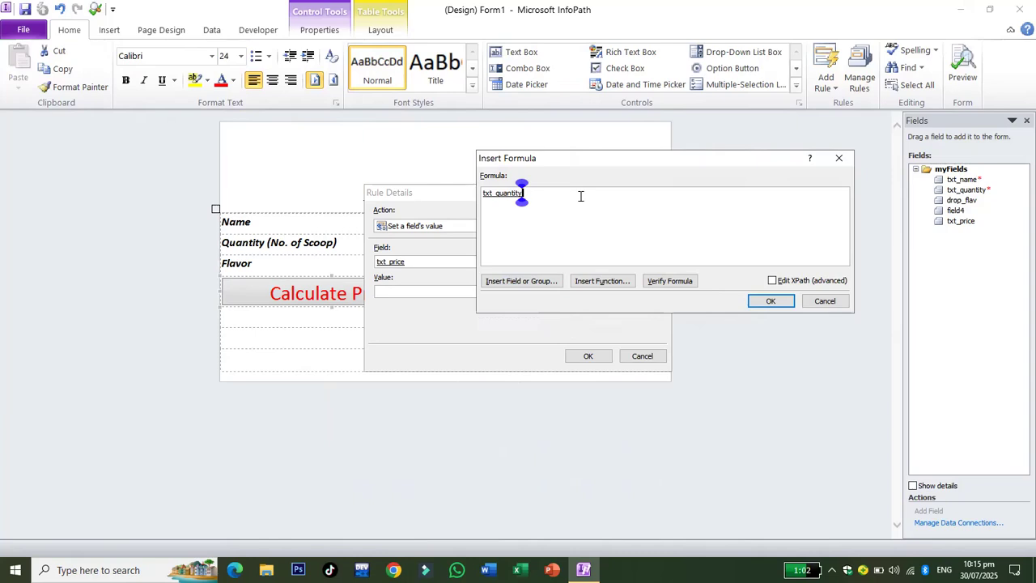
type("* 100")
key("BackSpace")
Verify the formula, save Rule 1 setting txt_price, and preview the form.
left_click(686, 282)
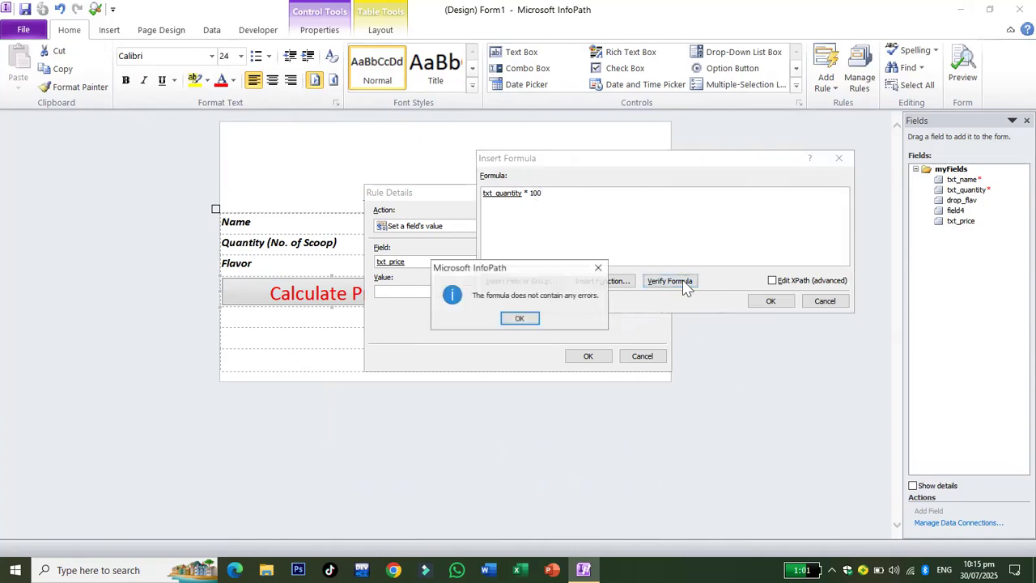
left_click(520, 318)
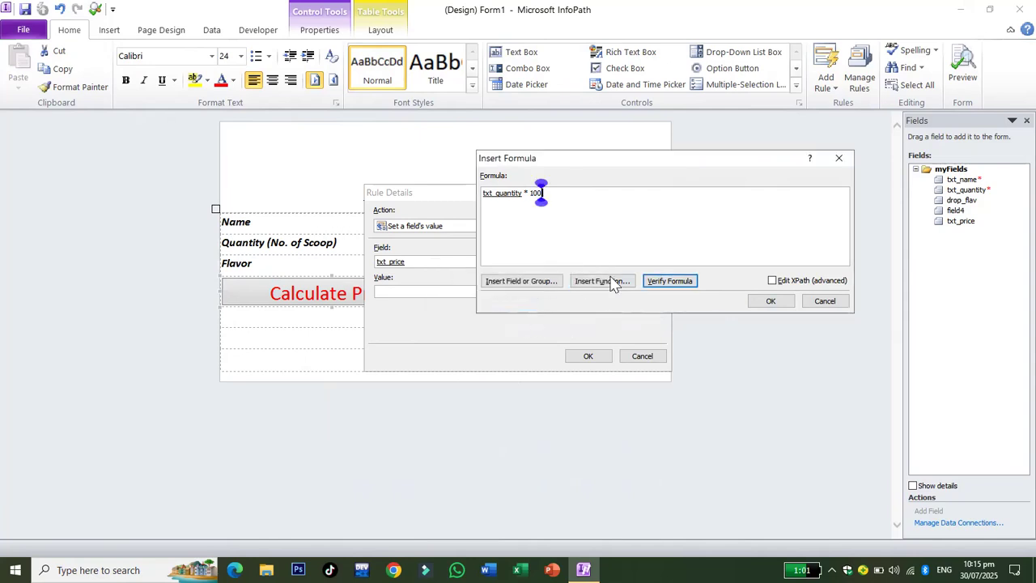
left_click(775, 304)
left_click(590, 357)
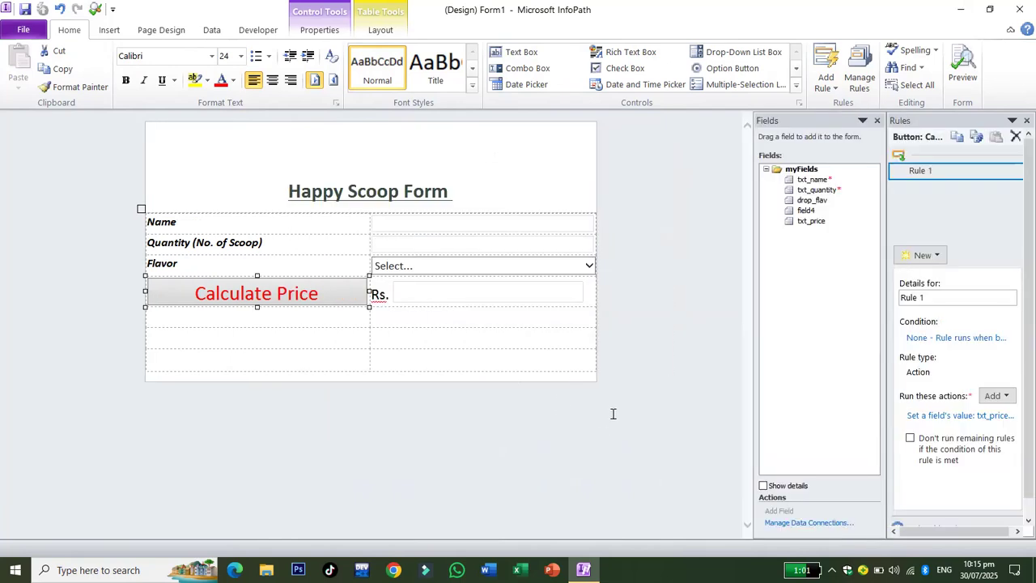
left_click(962, 79)
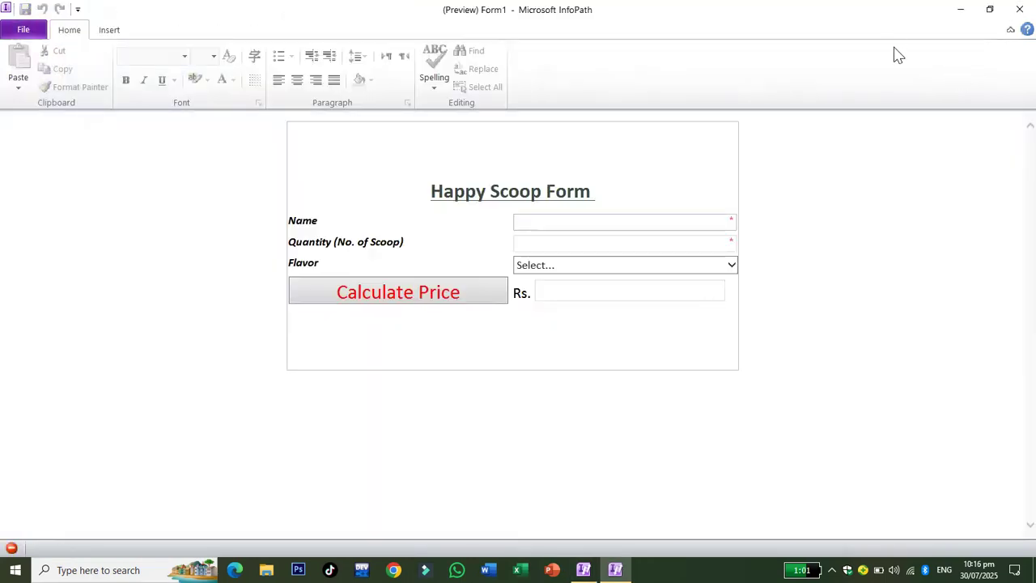
In the preview, enter the customer's name, quantity 3 and flavour Chocolate, then calculate the price.
type("mohs")
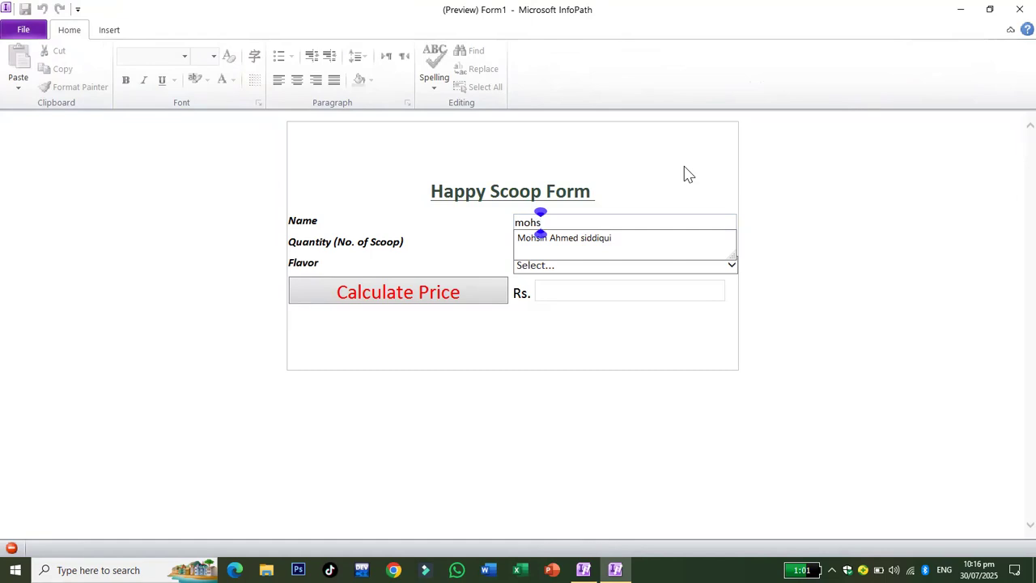
key("Down")
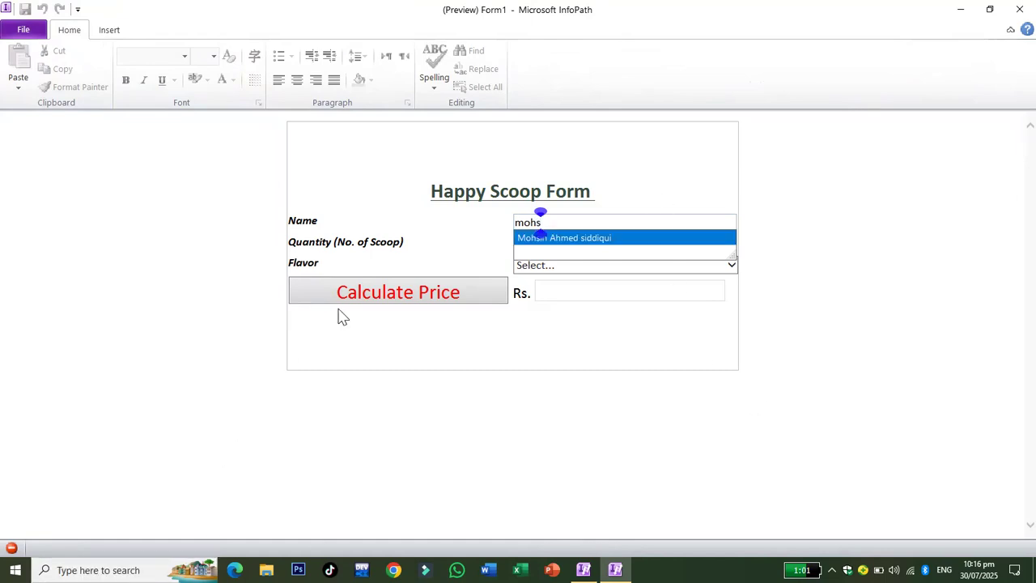
left_click(585, 242)
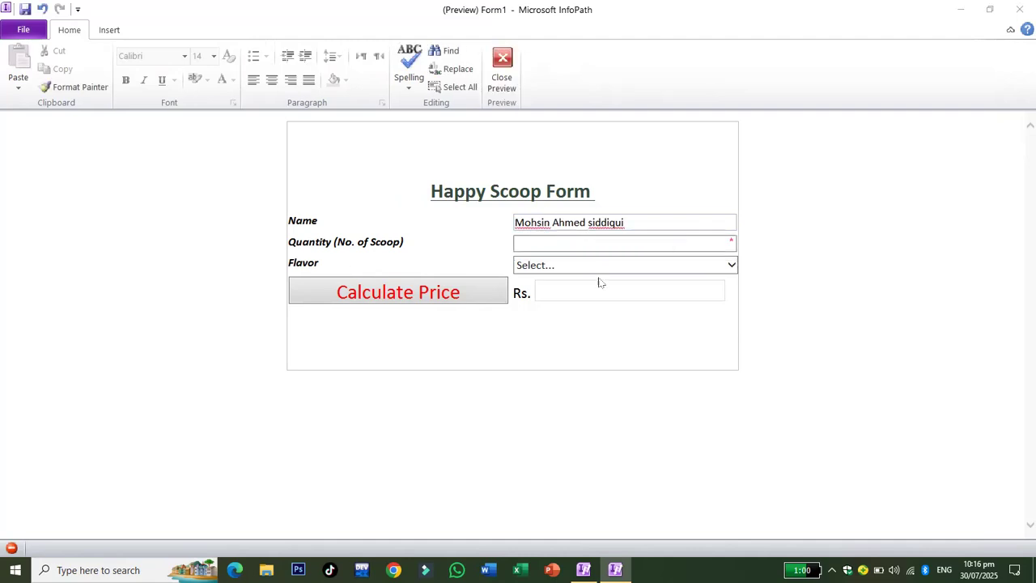
left_click(577, 243)
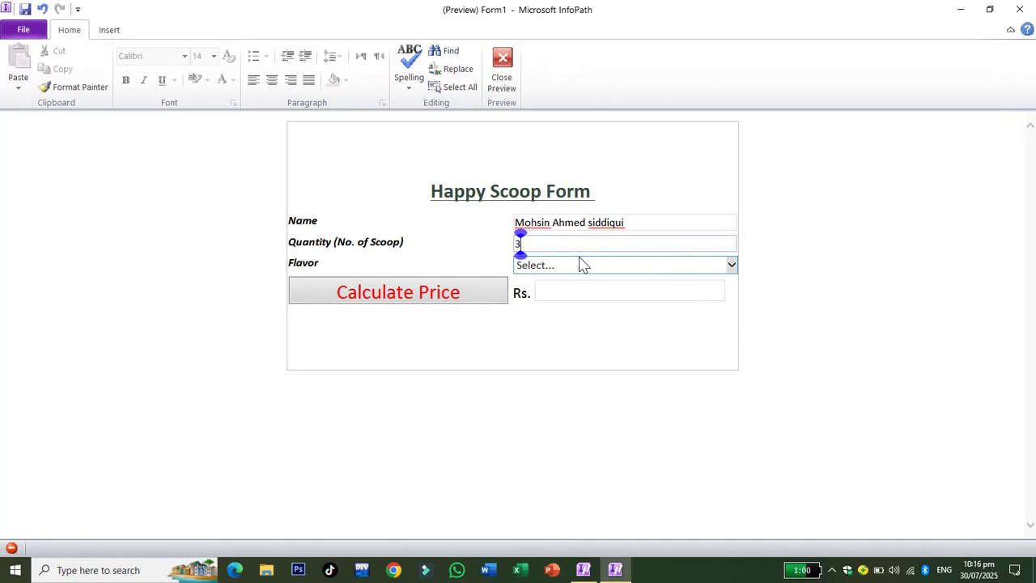
left_click(691, 269)
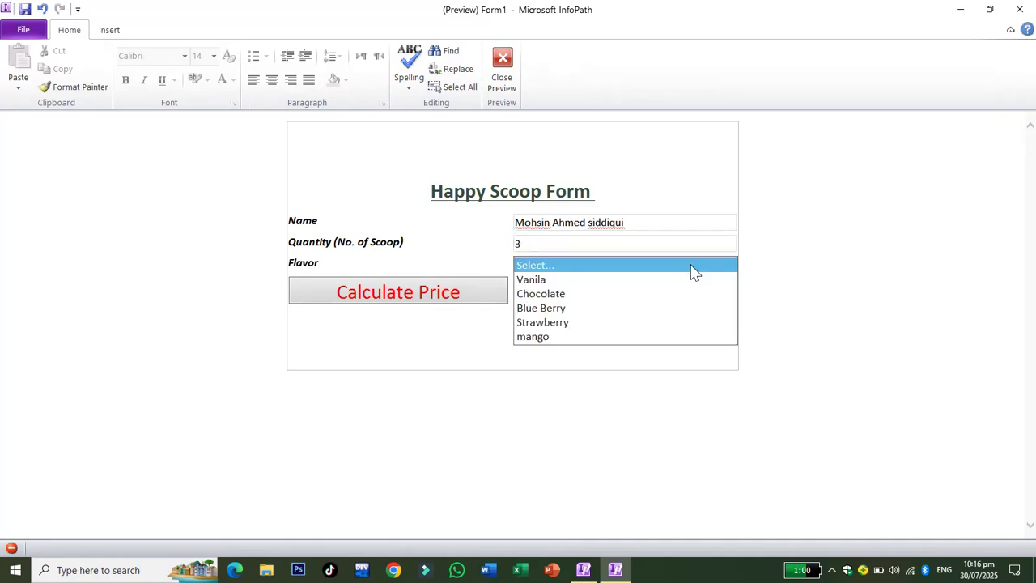
left_click(573, 294)
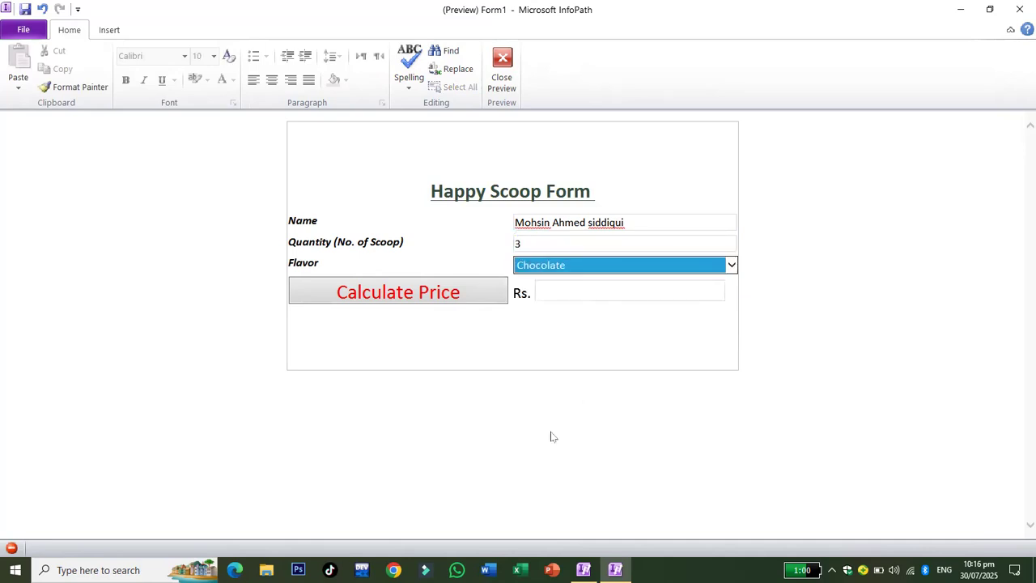
left_click(423, 292)
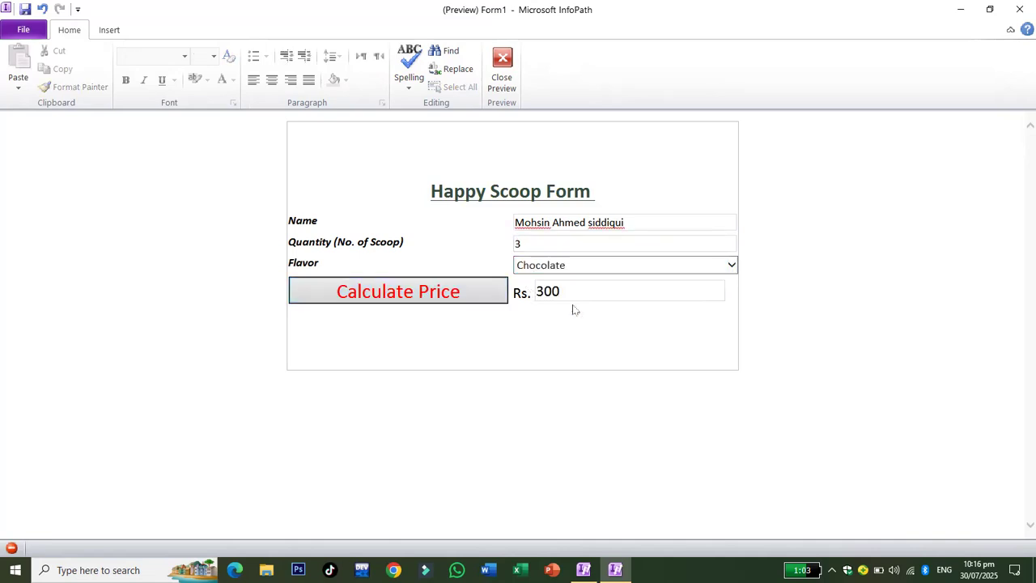
Recalculate the price several times, then recheck it with quantity 8.
left_click(384, 292)
left_click(383, 292)
left_click(384, 292)
left_click_drag(535, 242, 496, 244)
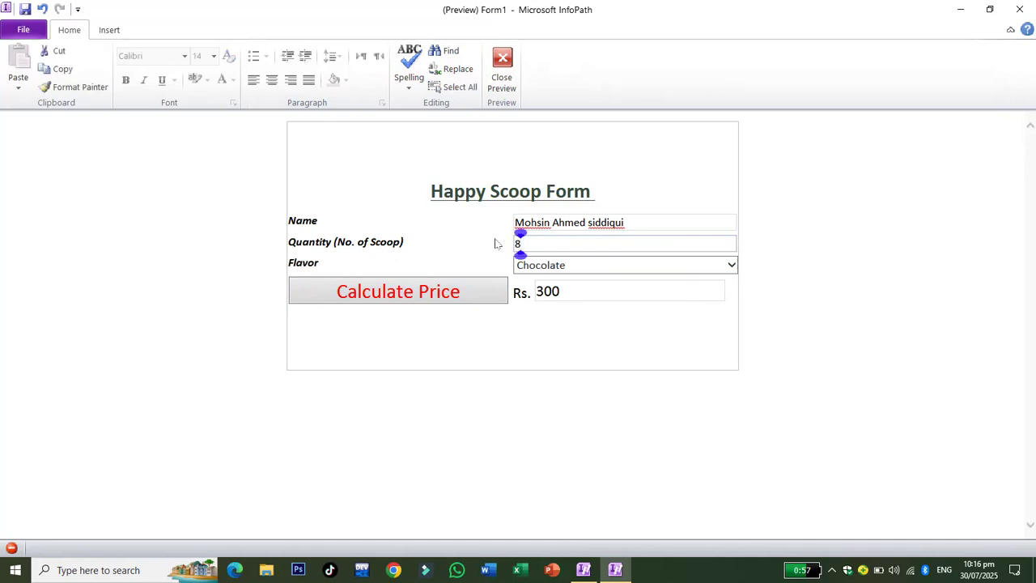
left_click(461, 295)
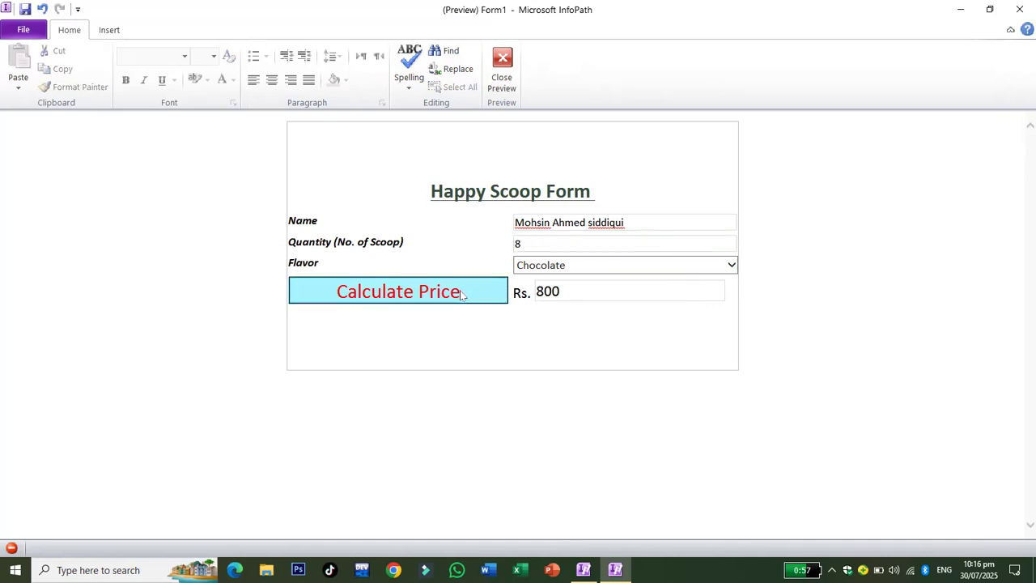
Retest the price with quantities 0 and 10 (Rs. 1,000), then return to design view.
left_click_drag(522, 243, 504, 240)
type("0")
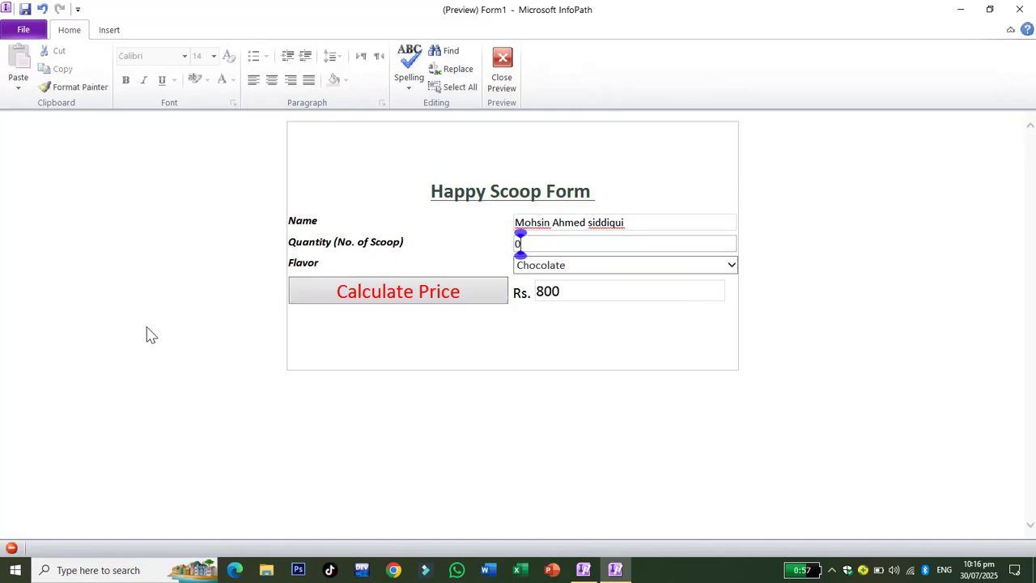
left_click(370, 302)
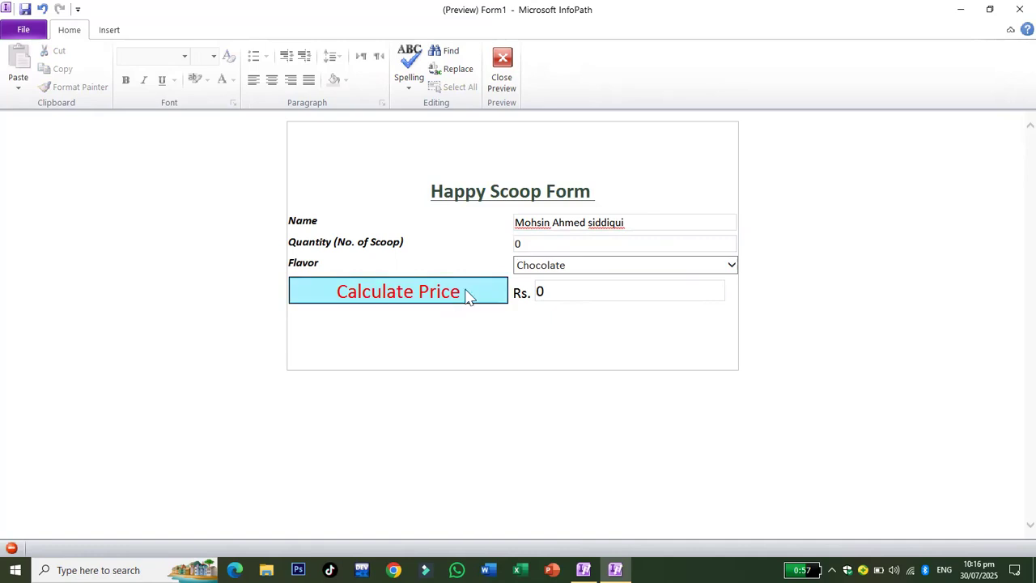
left_click(515, 244)
type("10")
left_click(451, 298)
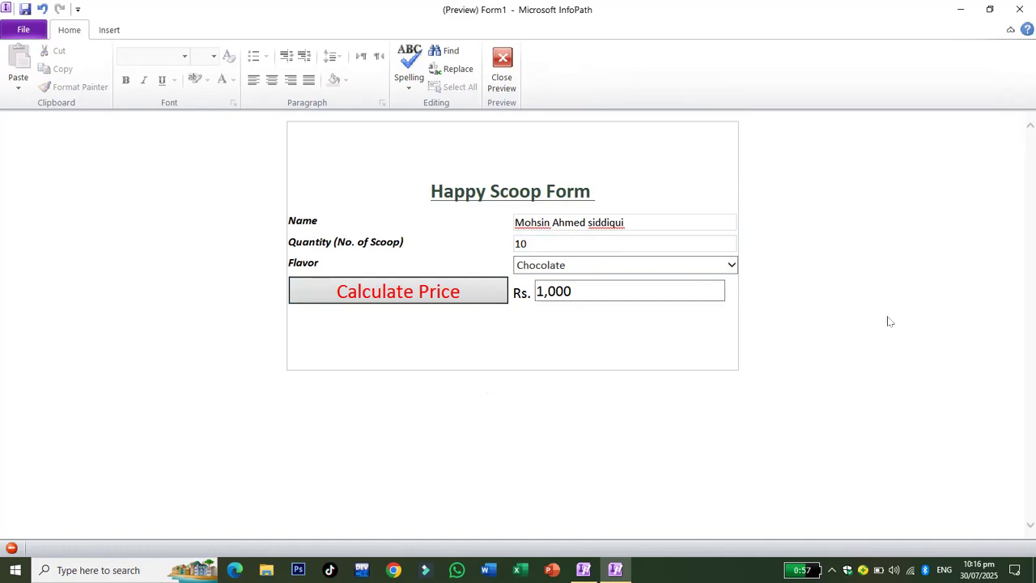
left_click(500, 77)
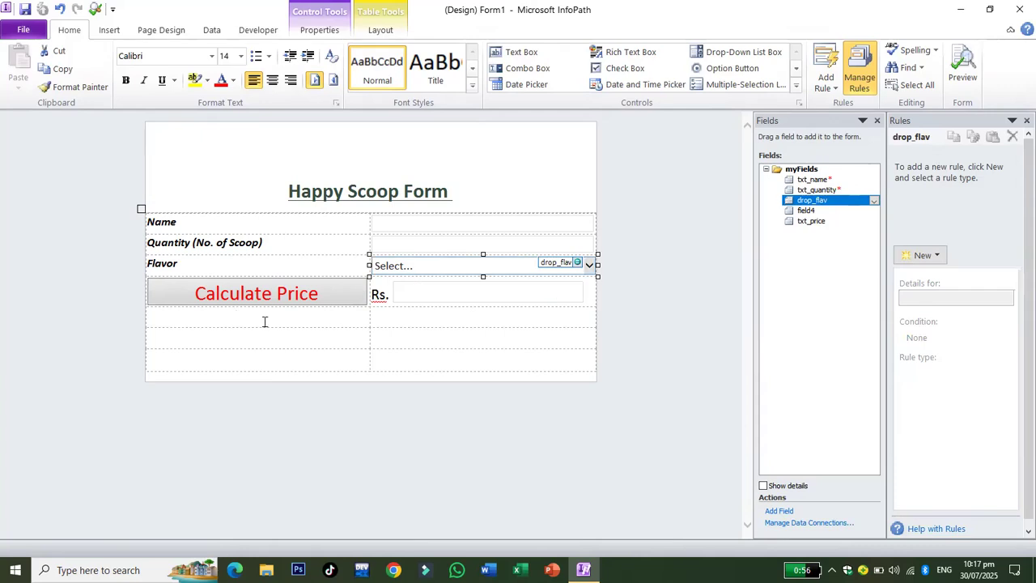
Open the File backstage to show Form1's Form Information page.
left_click(24, 30)
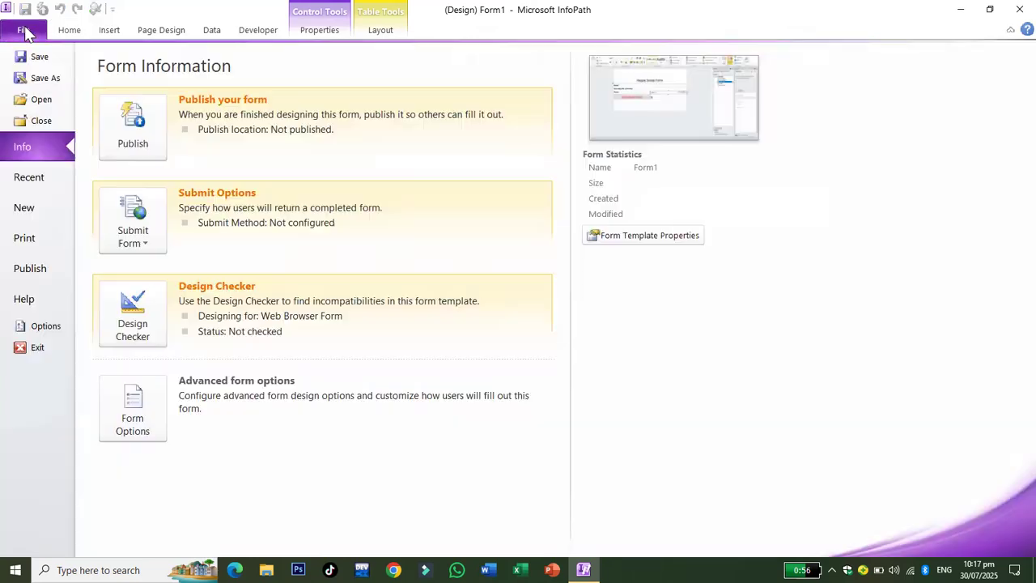
Save the form to the Desktop as 'happy scoop form' and close InfoPath Designer.
left_click(45, 78)
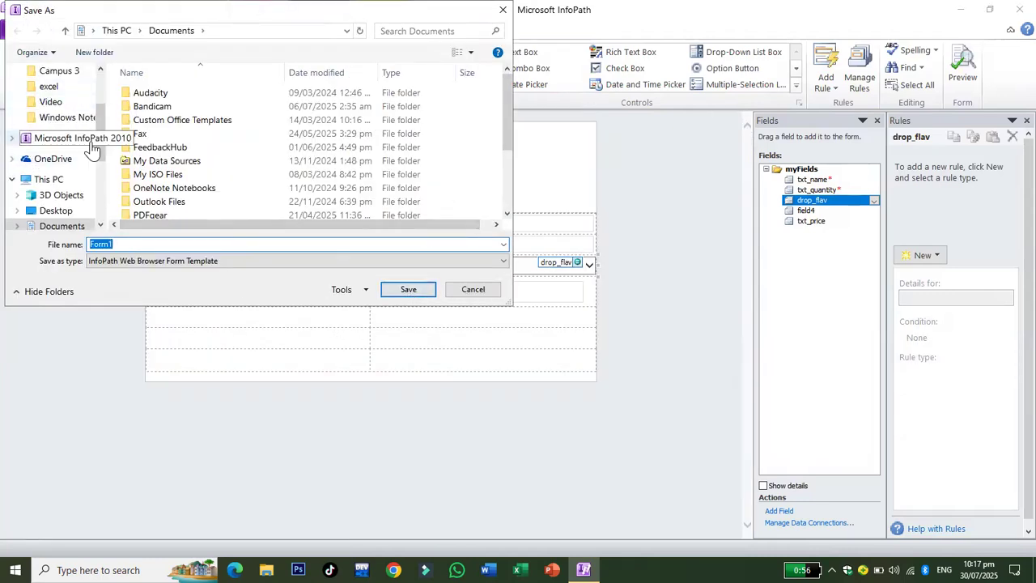
left_click_drag(96, 141, 99, 102)
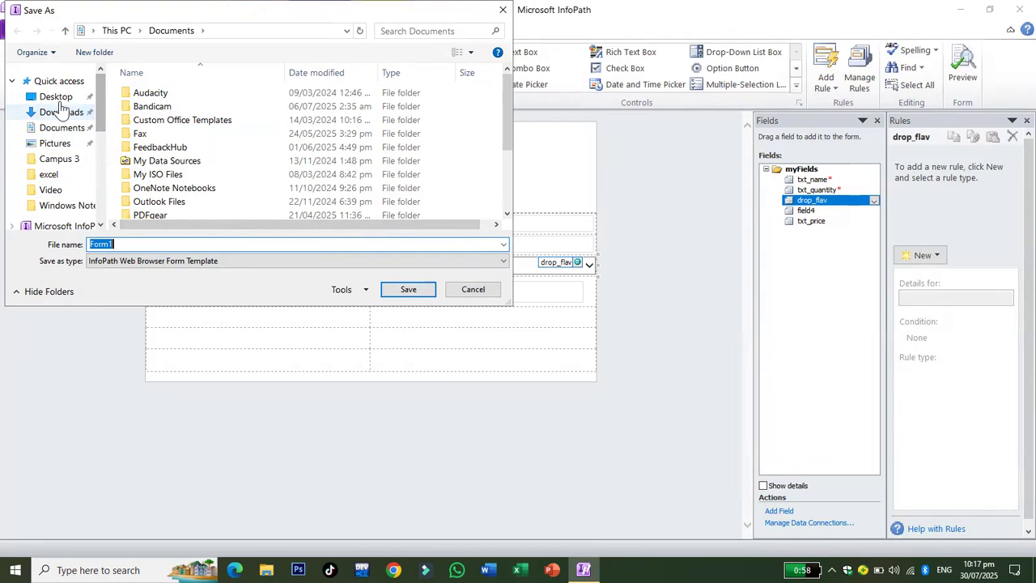
left_click(57, 96)
left_click(127, 243)
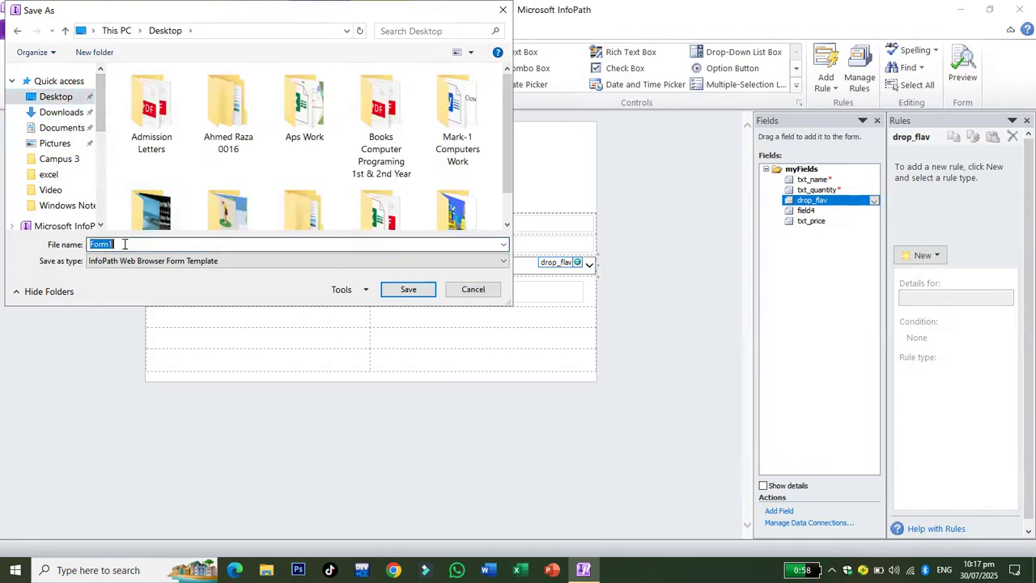
type("happ")
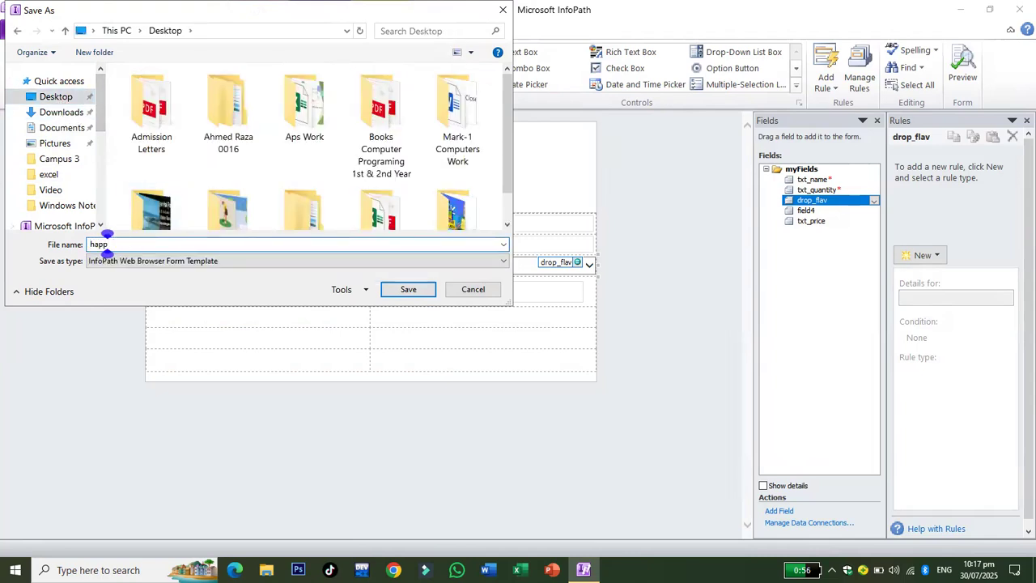
type("y scoop")
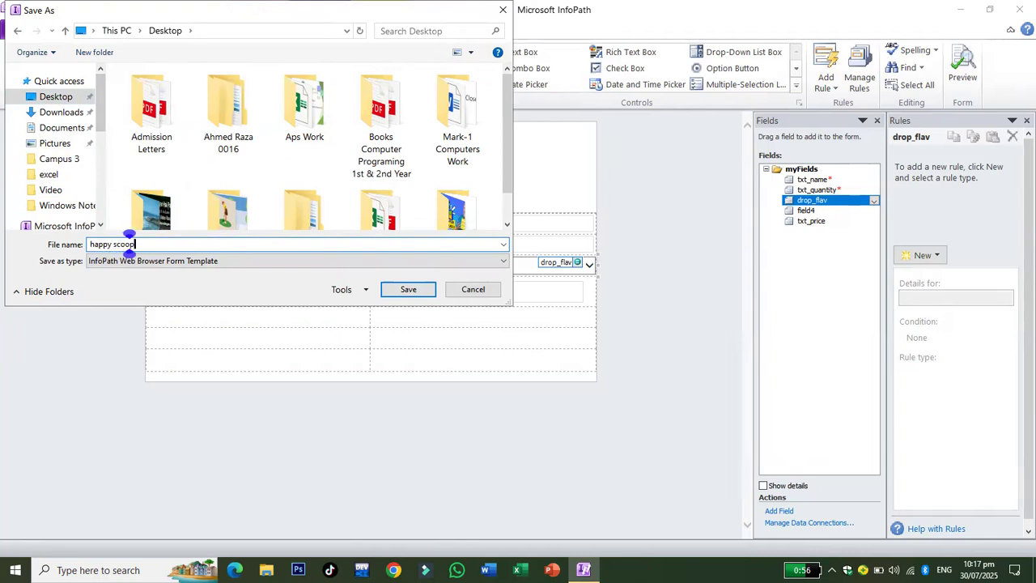
type(" form")
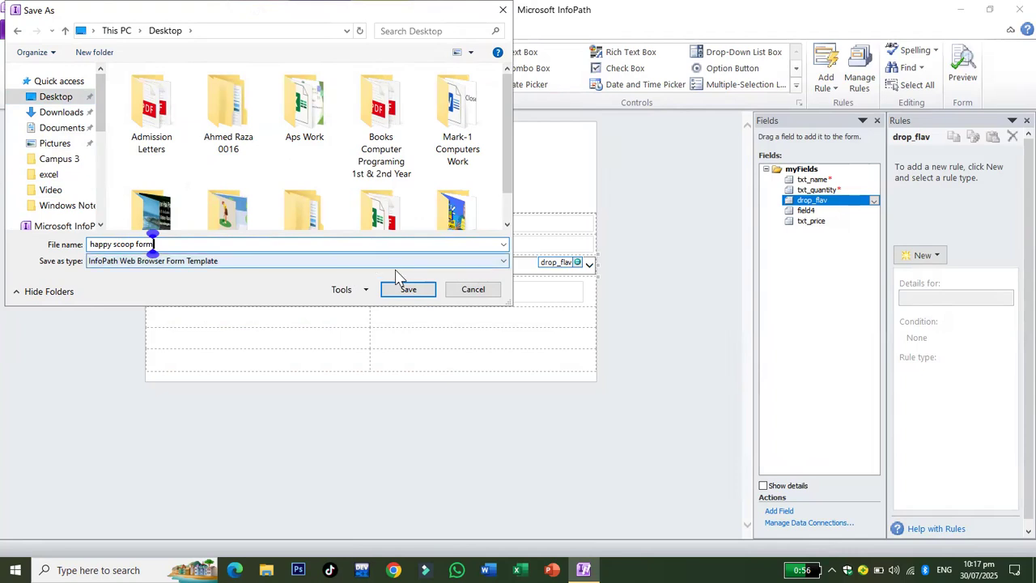
left_click(407, 295)
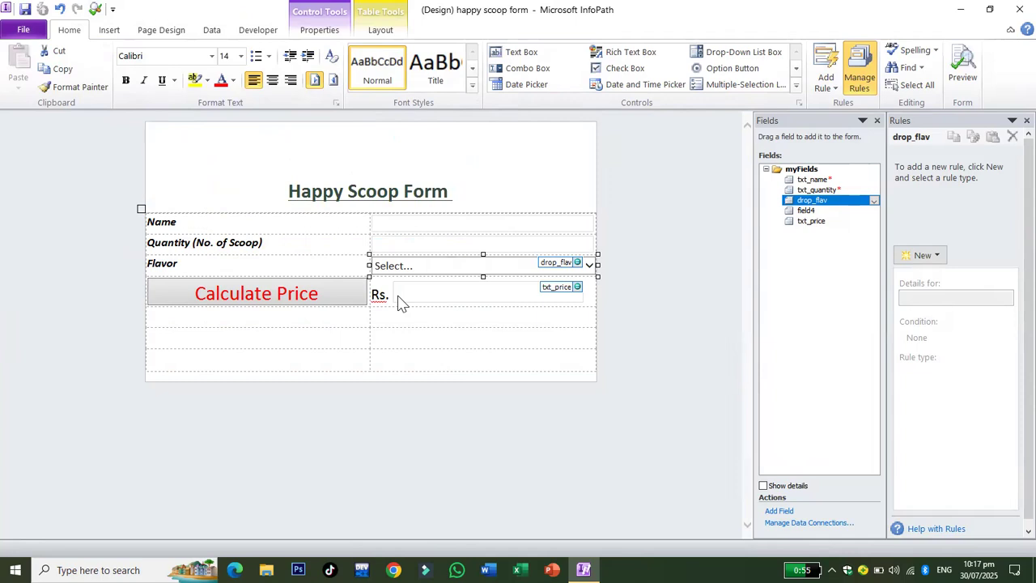
left_click(1019, 9)
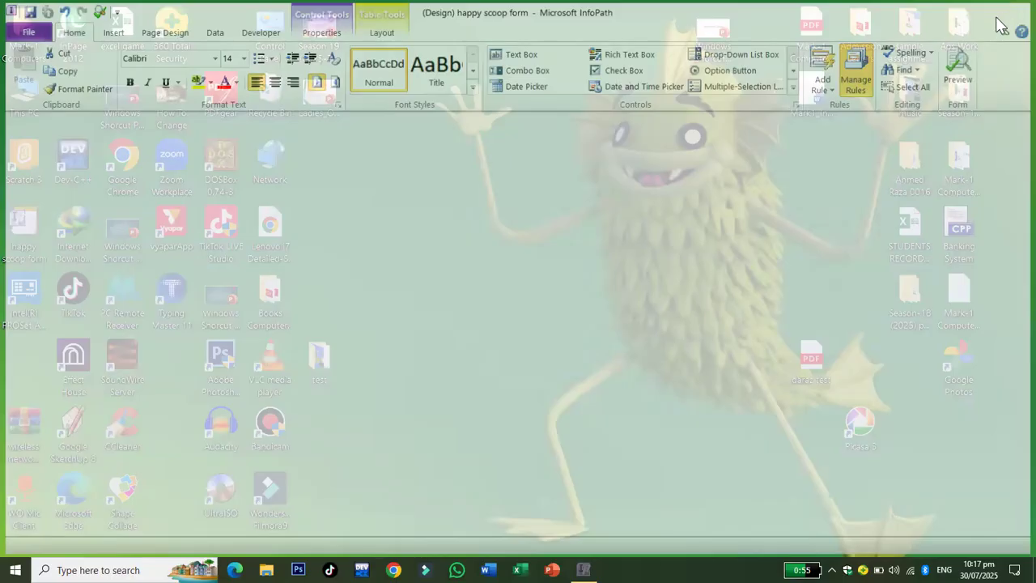